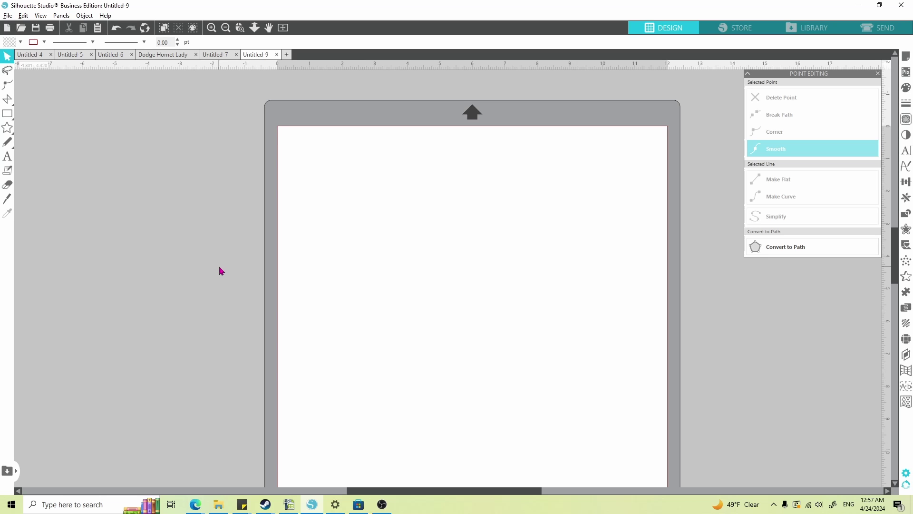
# Paste the Sander Groovy reference image, place it beside the mat and enlarge it to about 6.92 in wide
pyautogui.hotkey('ctrl', 'v')
pyautogui.moveTo(450, 282); pyautogui.dragTo(85, 263)
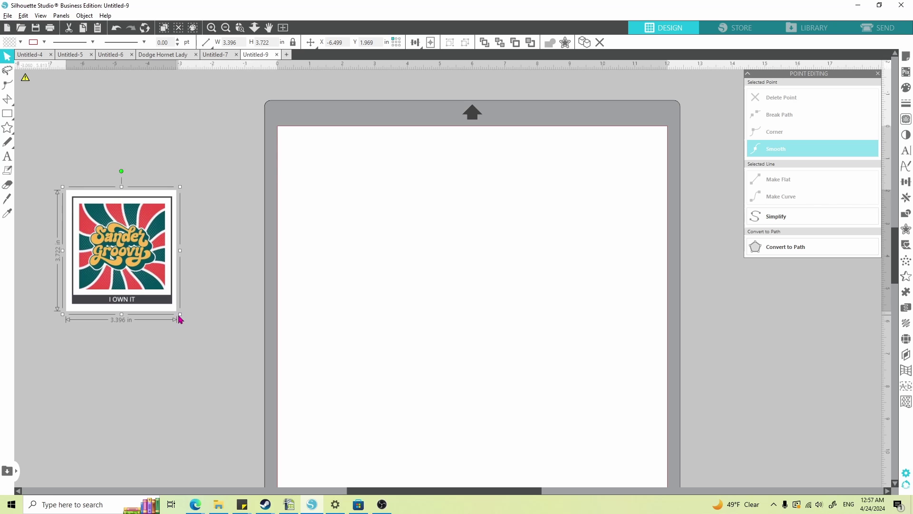
pyautogui.moveTo(180, 314); pyautogui.dragTo(195, 330)
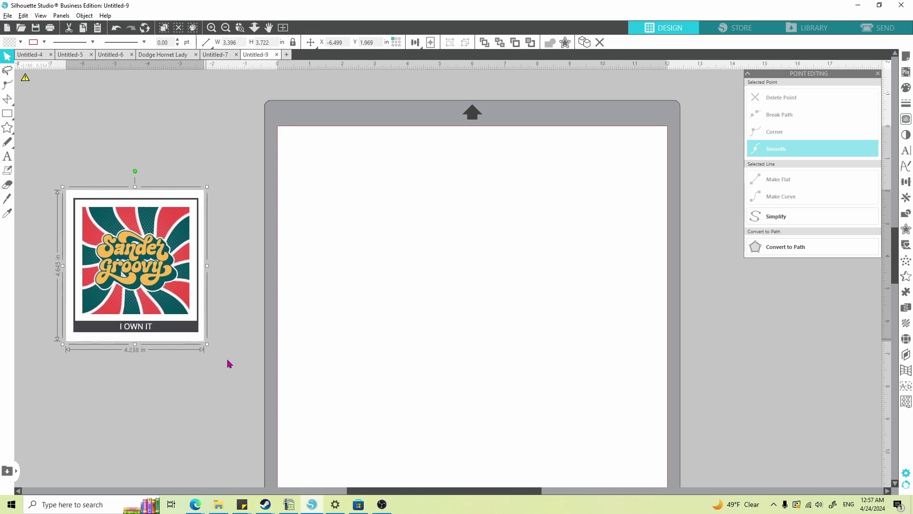
pyautogui.moveTo(224, 359); pyautogui.dragTo(288, 428)
pyautogui.moveTo(228, 347); pyautogui.dragTo(185, 304)
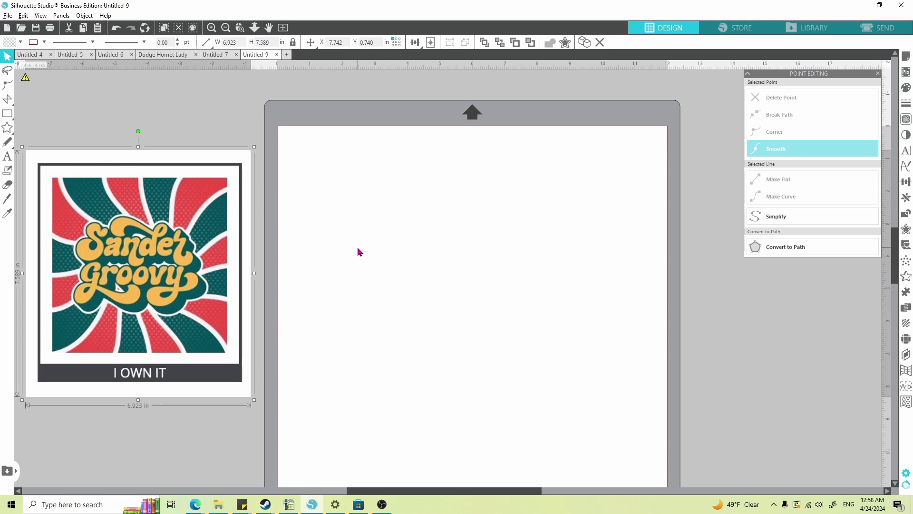
# Add the text "Youtube" on the upper part of the mat
pyautogui.press('t')
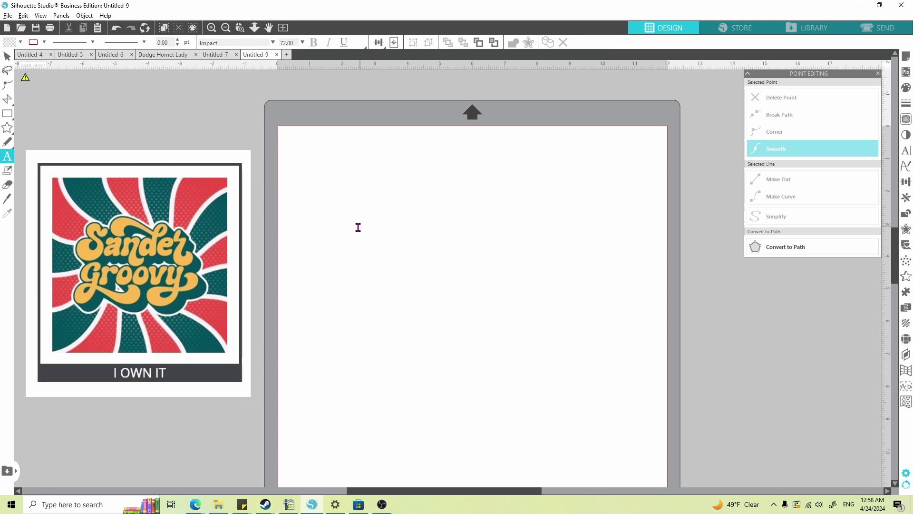
pyautogui.click(358, 228)
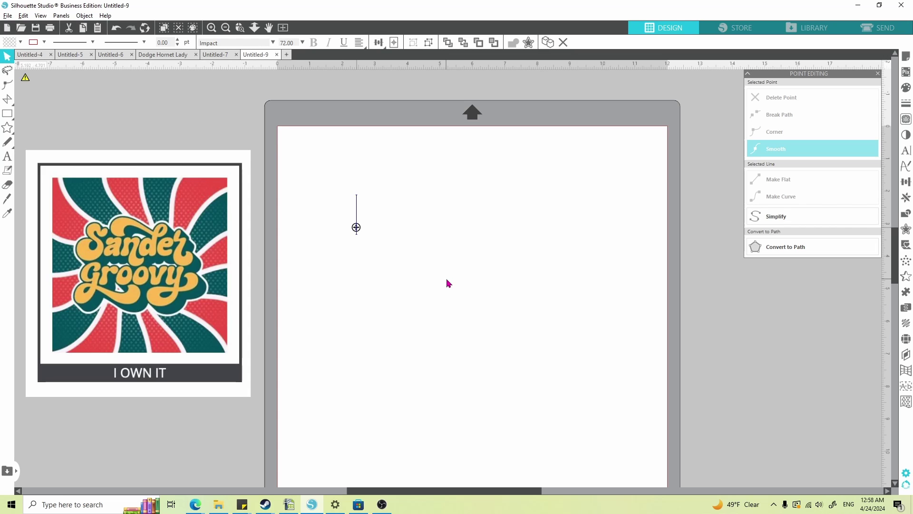
pyautogui.write('Yourb')
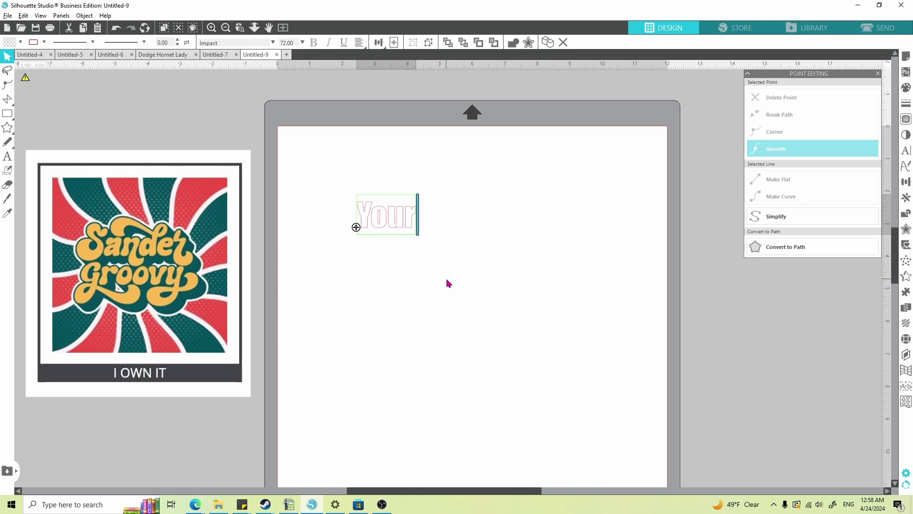
pyautogui.press('BackSpace')
pyautogui.press('BackSpace')
pyautogui.write('tube')
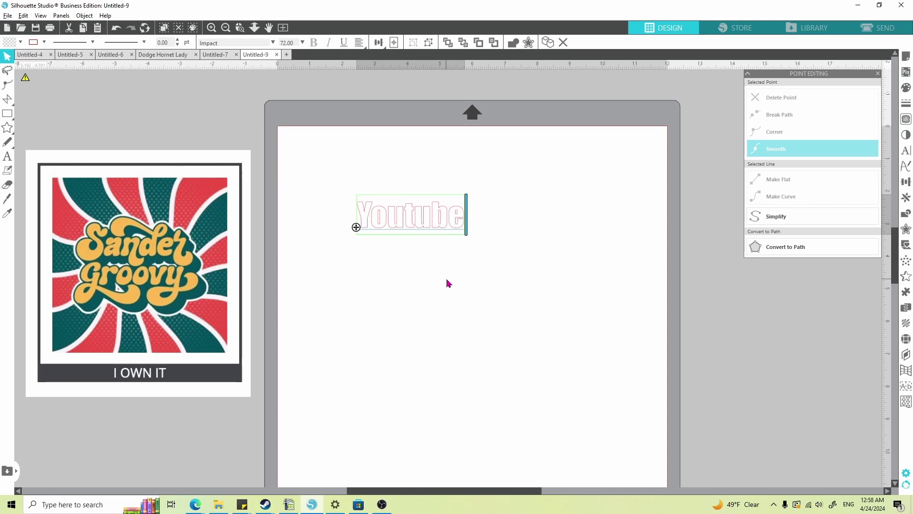
# Add "Tutorial" as a separate text object below the word Youtube
pyautogui.click(427, 278)
pyautogui.write('Tu')
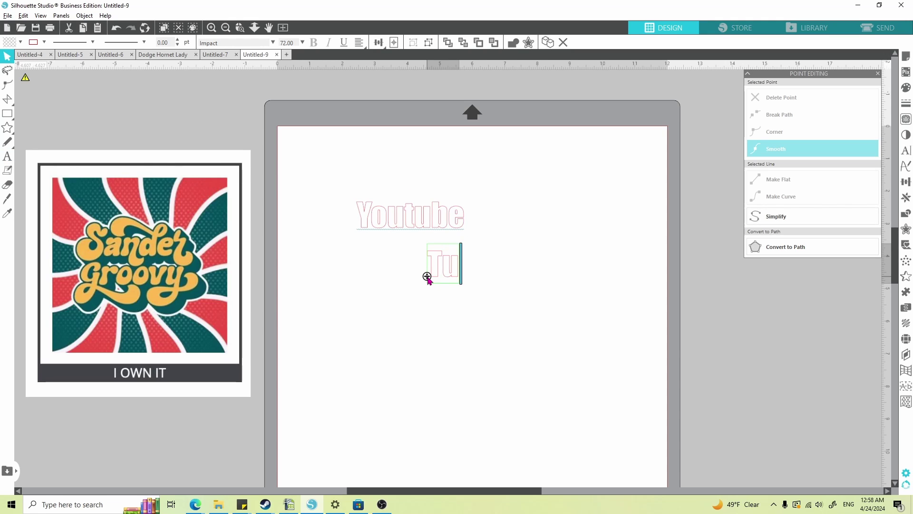
pyautogui.write('torial')
pyautogui.click(405, 292)
# Change the font of both words to Ananda Black
pyautogui.moveTo(394, 208); pyautogui.dragTo(568, 354)
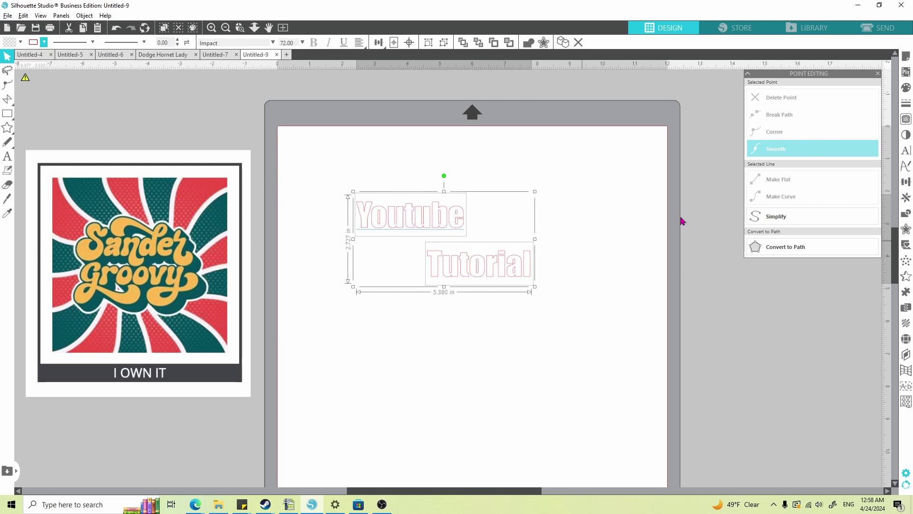
pyautogui.click(906, 150)
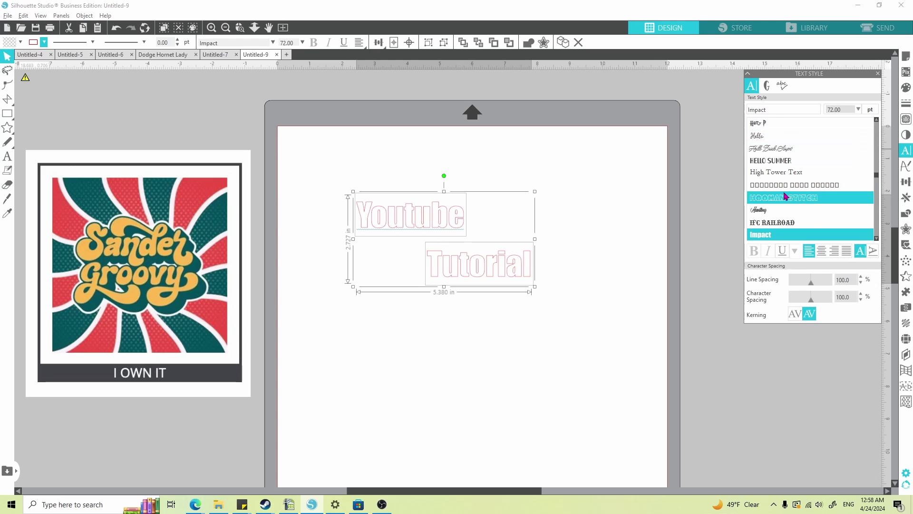
pyautogui.scroll(2, 784, 195)
pyautogui.scroll(10, 785, 195)
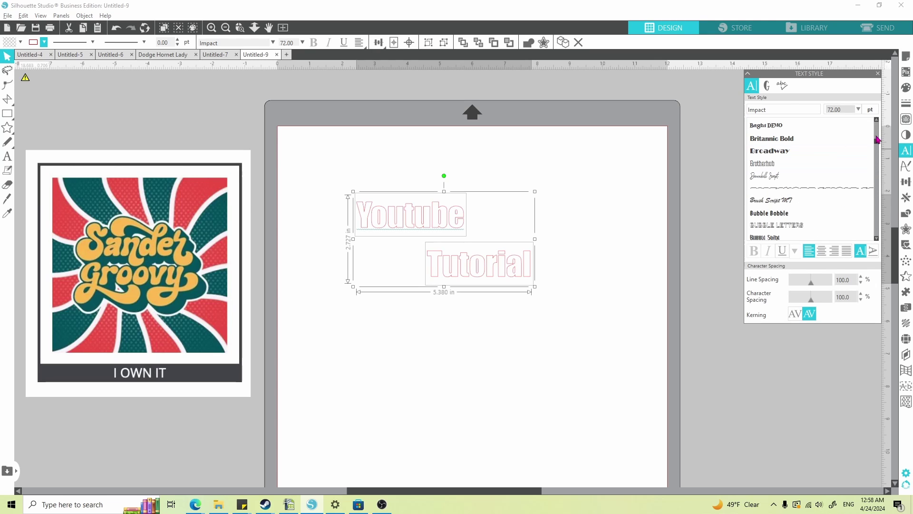
pyautogui.moveTo(879, 144); pyautogui.dragTo(877, 119)
pyautogui.click(770, 138)
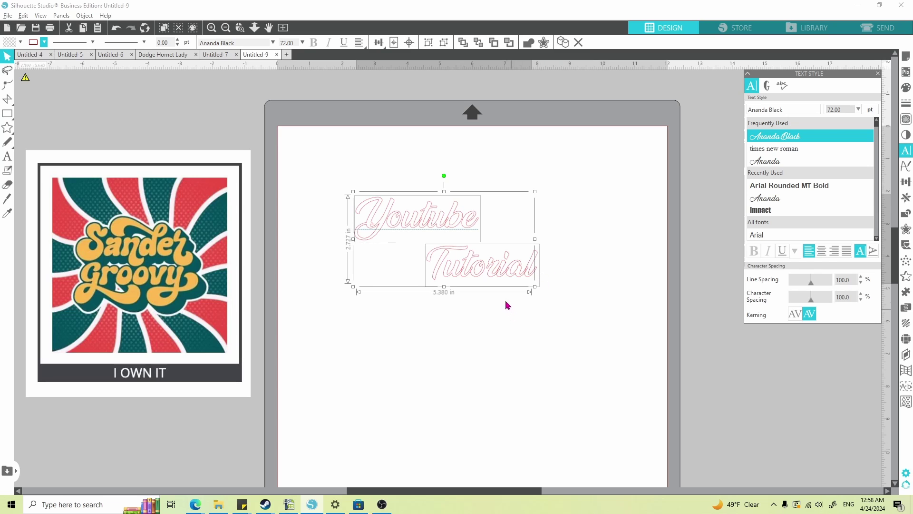
pyautogui.click(444, 312)
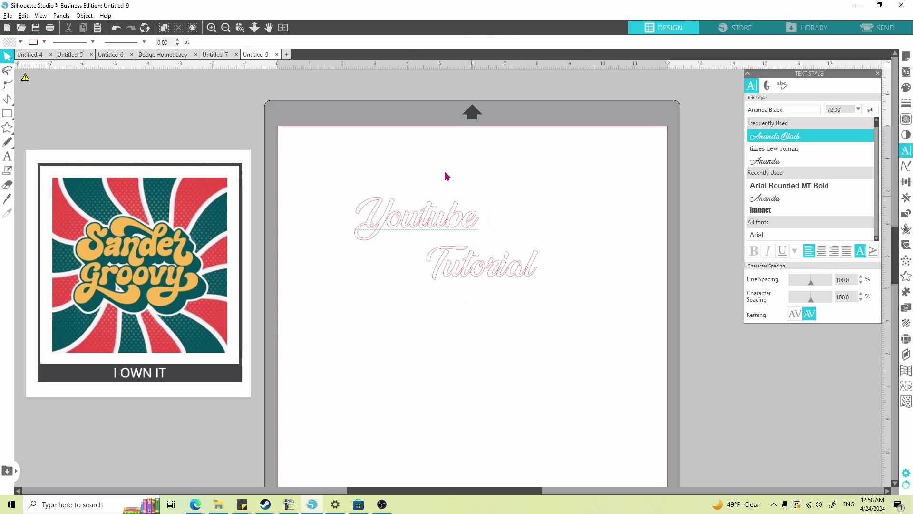
# Weld the overlapping script letters of Tutorial, and weld those of Youtube separately
pyautogui.scroll(2, 807, 171)
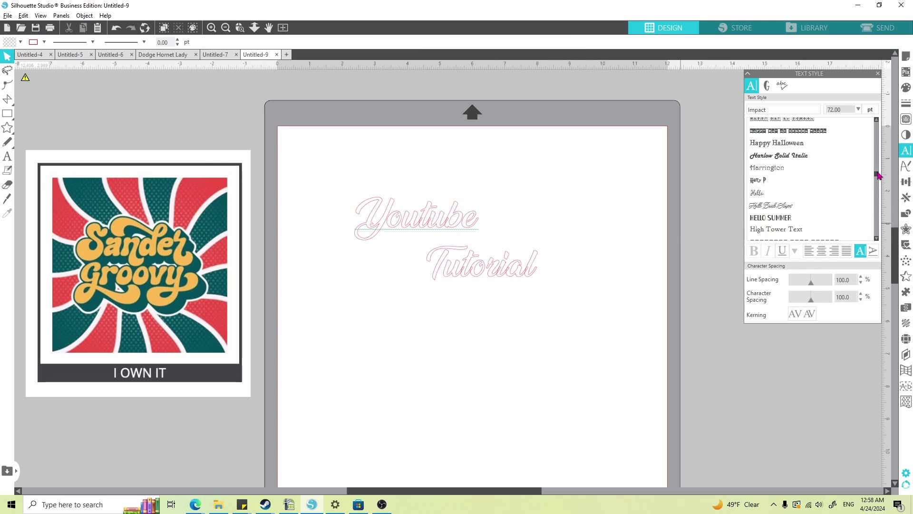
pyautogui.moveTo(879, 177); pyautogui.dragTo(878, 118)
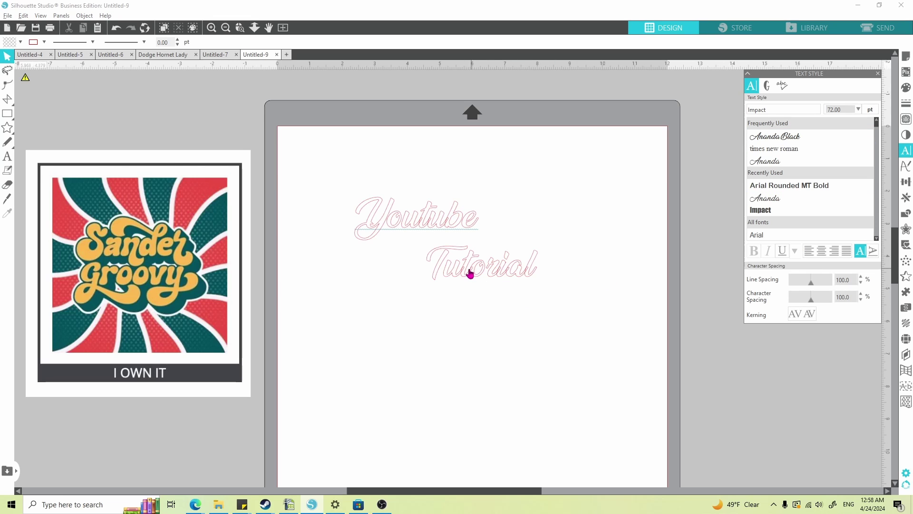
pyautogui.scroll(6, 474, 273)
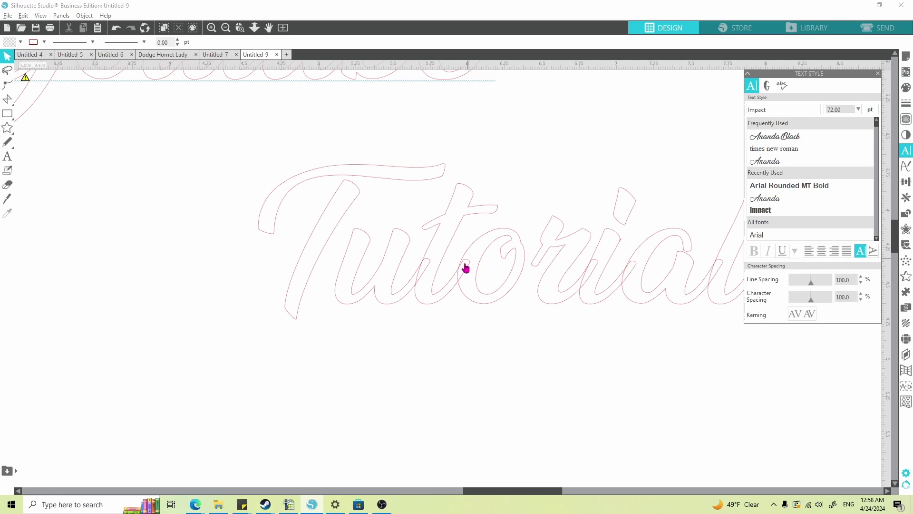
pyautogui.scroll(-5, 486, 303)
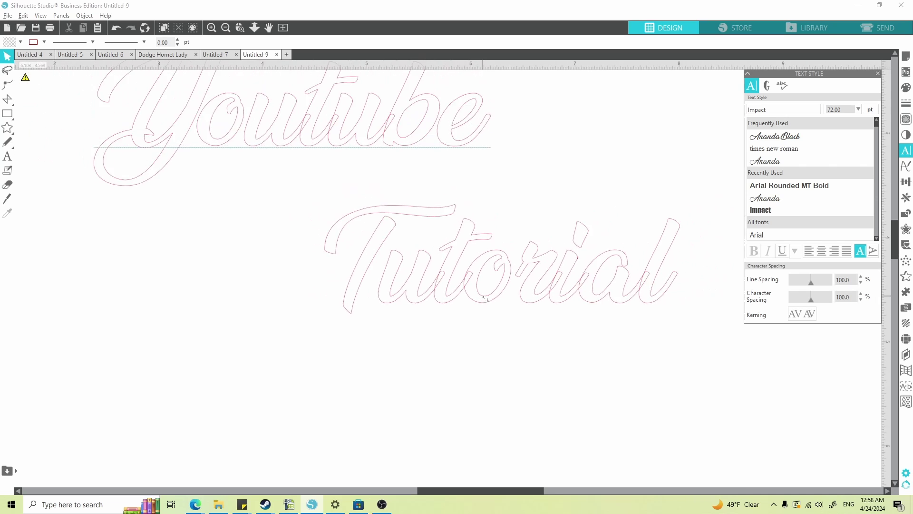
pyautogui.scroll(-1, 481, 283)
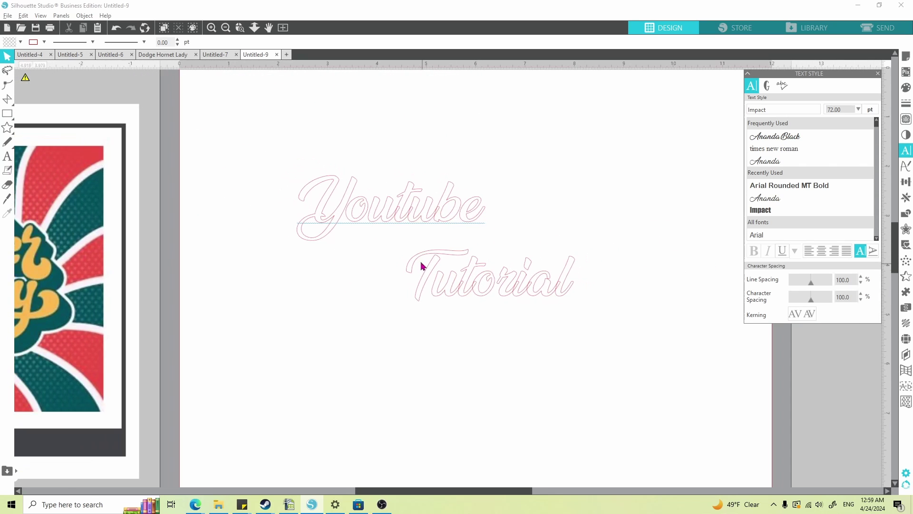
pyautogui.click(422, 264)
pyautogui.click(512, 41)
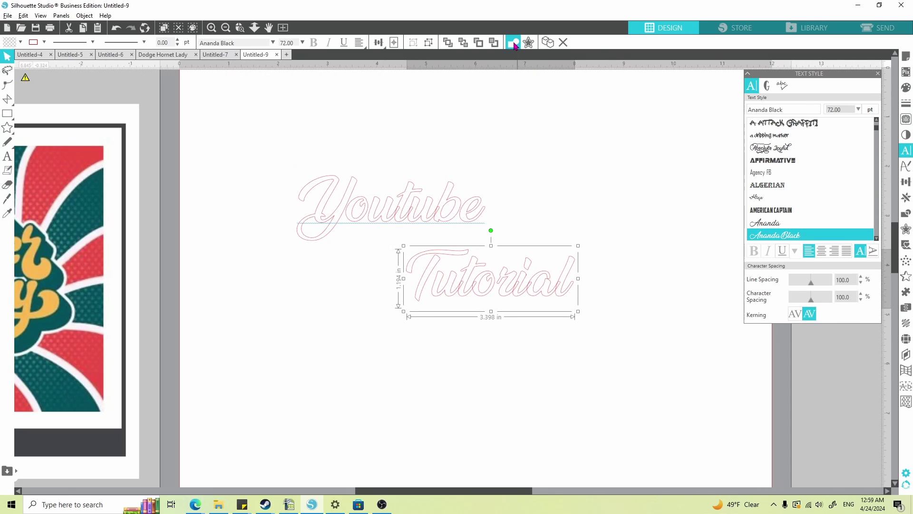
pyautogui.moveTo(294, 166); pyautogui.dragTo(507, 247)
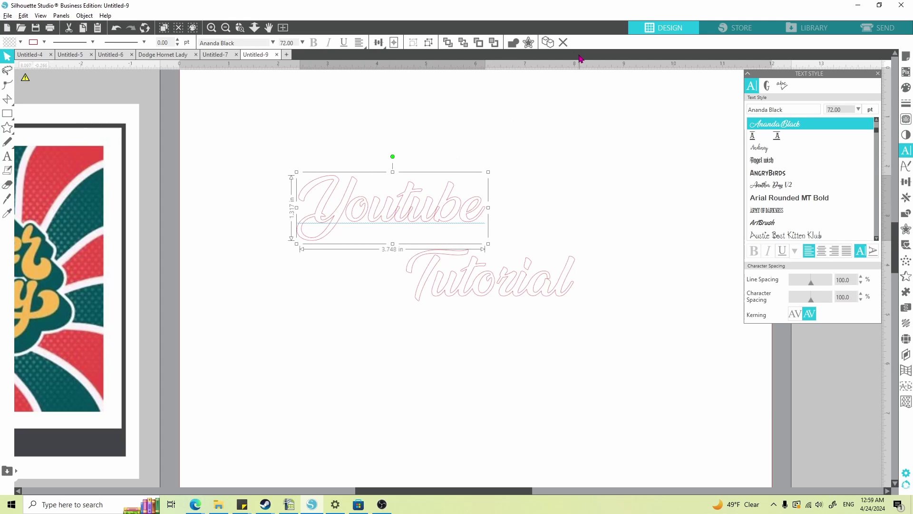
pyautogui.click(512, 42)
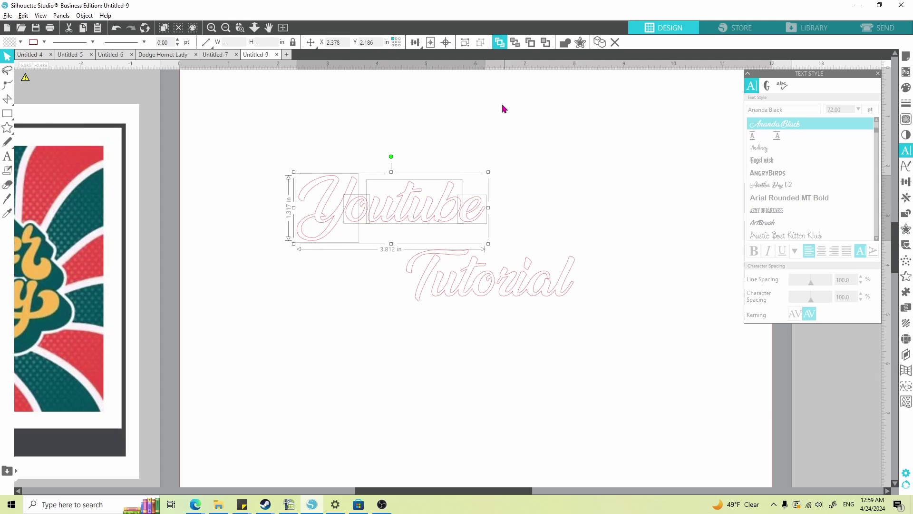
pyautogui.click(569, 184)
# Group the welded pieces of Youtube and shift the whole word slightly upward
pyautogui.moveTo(444, 223); pyautogui.dragTo(436, 169)
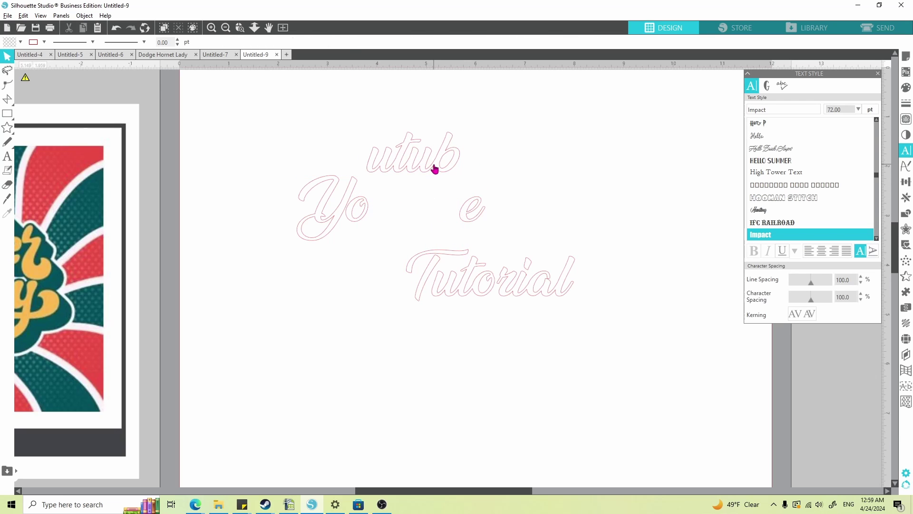
pyautogui.hotkey('ctrl', 'z')
pyautogui.moveTo(520, 180); pyautogui.dragTo(299, 236)
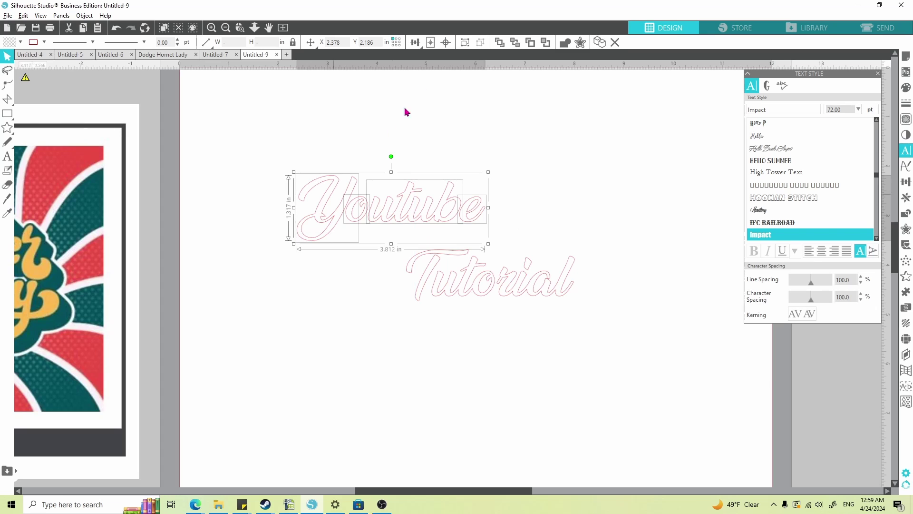
pyautogui.click(465, 42)
pyautogui.moveTo(405, 204)
pyautogui.mouseDown()
pyautogui.moveTo(445, 156)
pyautogui.moveTo(421, 192)
pyautogui.moveTo(399, 190)
pyautogui.mouseUp()
# Group the welded pieces of Tutorial and move the word closer beneath Youtube
pyautogui.moveTo(606, 258); pyautogui.dragTo(404, 326)
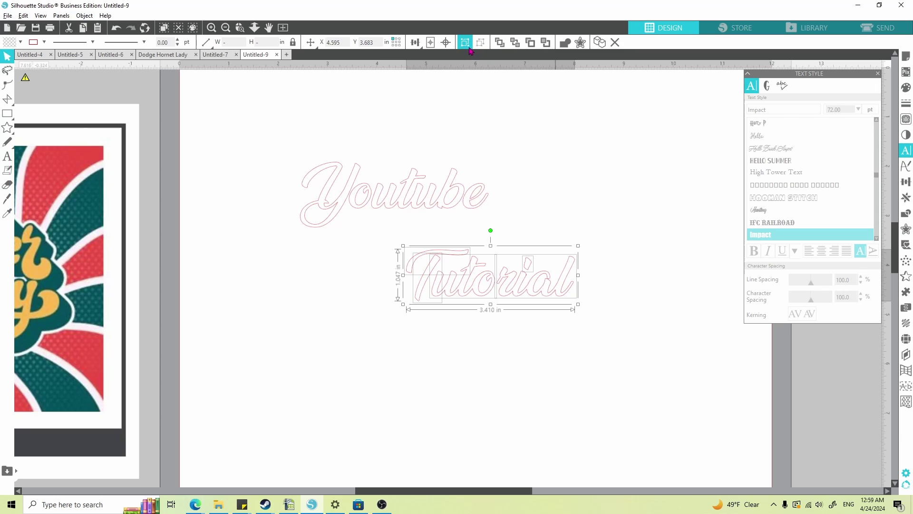
pyautogui.click(513, 42)
pyautogui.moveTo(522, 283); pyautogui.dragTo(461, 279)
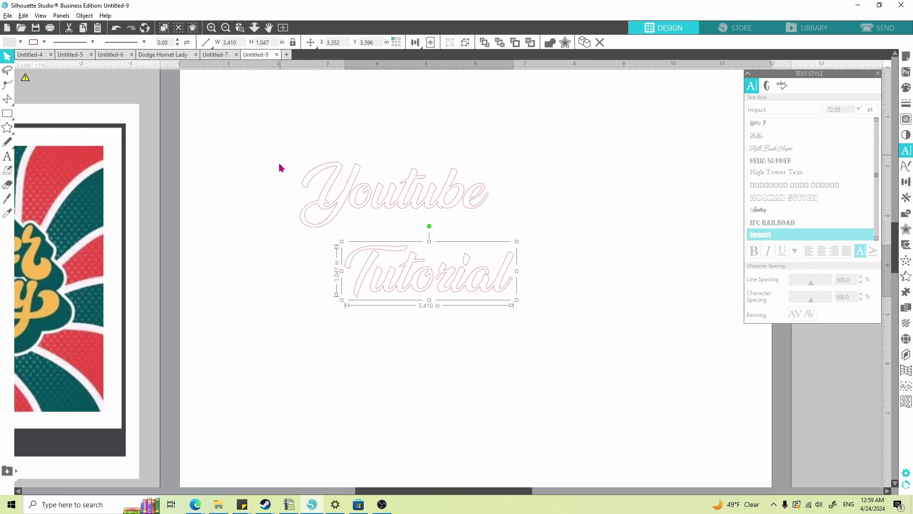
# Fill both words with the golden-yellow swatch and get rid of their red outline
pyautogui.moveTo(282, 167); pyautogui.dragTo(518, 311)
pyautogui.click(20, 42)
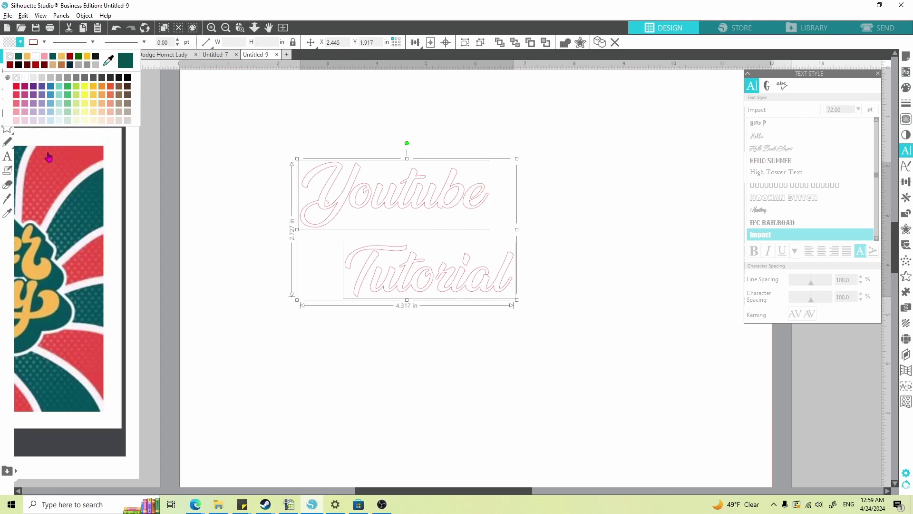
pyautogui.click(18, 44)
pyautogui.click(27, 57)
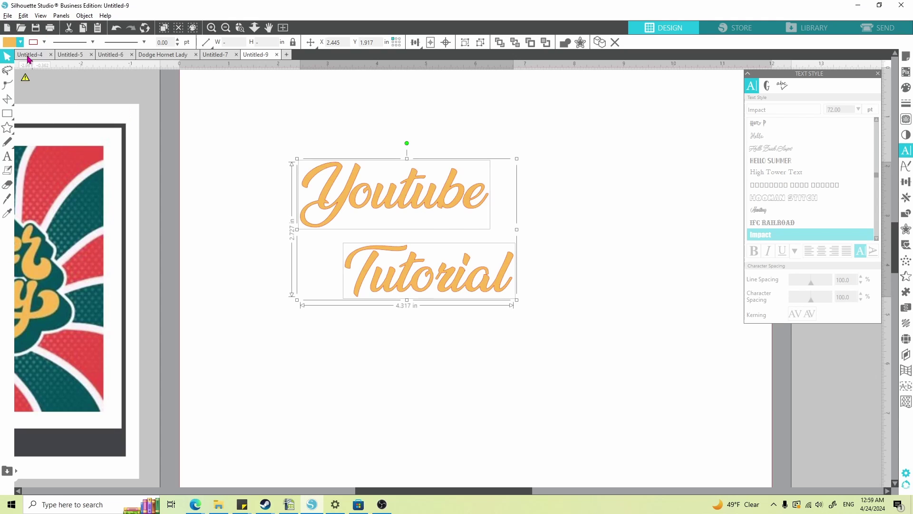
pyautogui.click(44, 42)
pyautogui.click(43, 42)
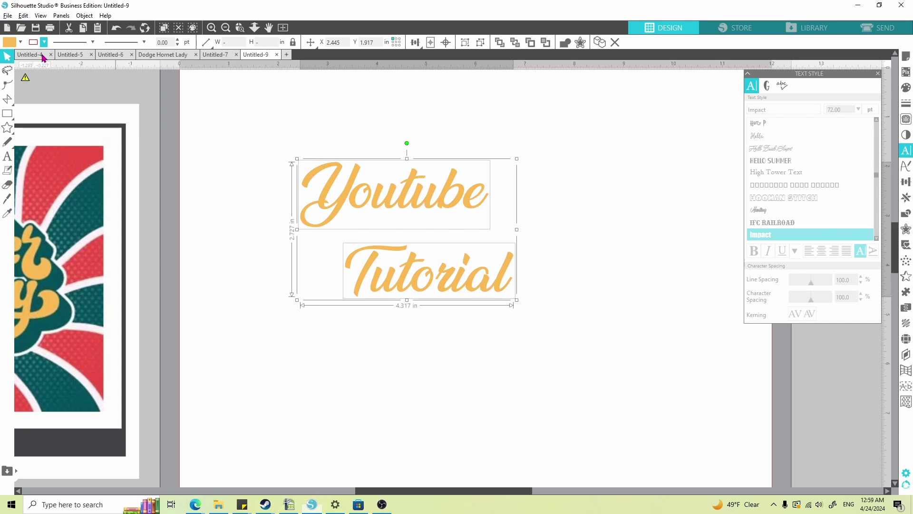
pyautogui.click(246, 299)
# Enlarge both words together to about 6.4 in wide overall
pyautogui.scroll(-3, 360, 325)
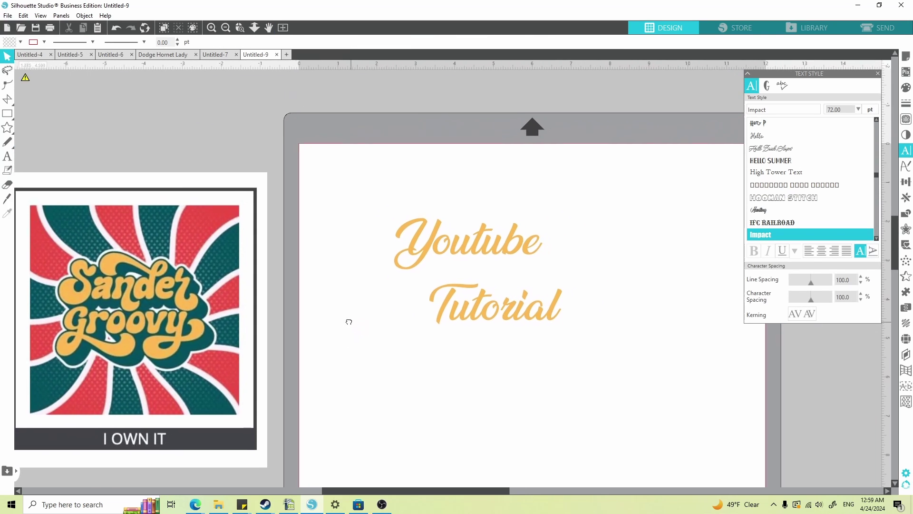
pyautogui.moveTo(385, 195); pyautogui.dragTo(560, 333)
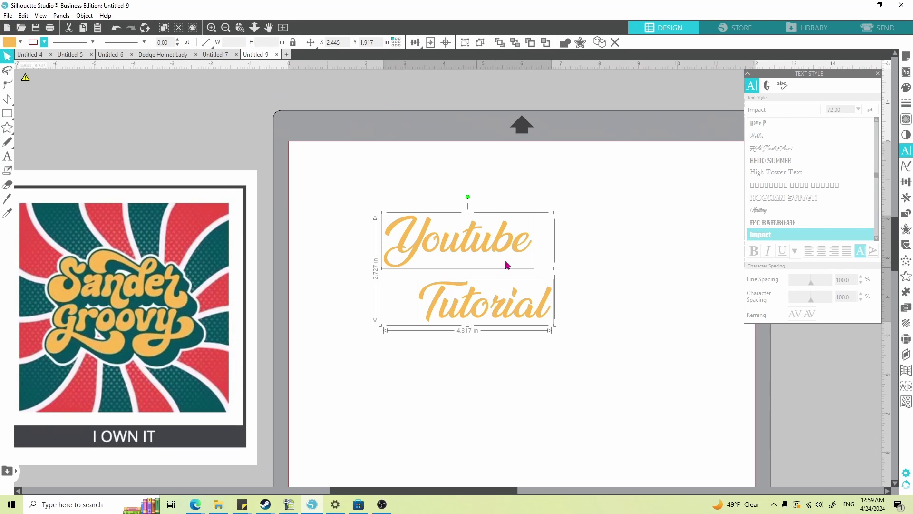
pyautogui.moveTo(555, 212); pyautogui.dragTo(620, 198)
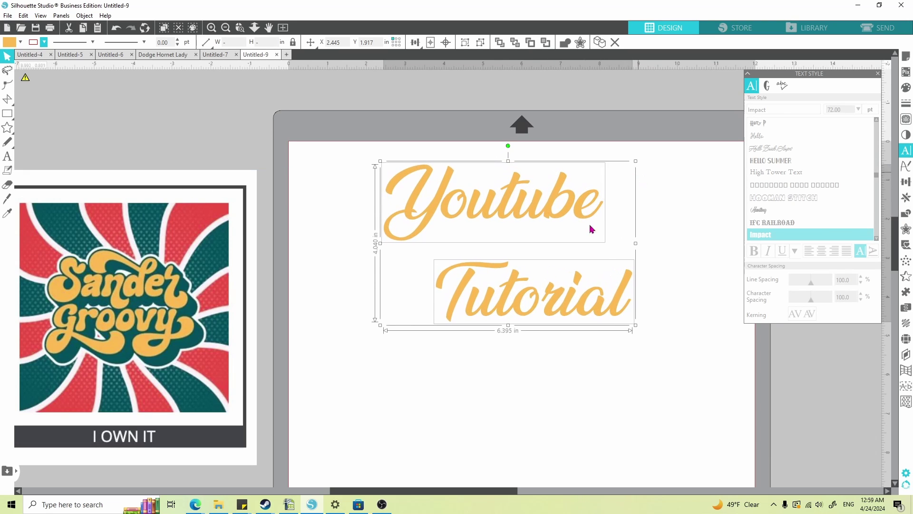
# Move Youtube down and left toward Tutorial, and shift Tutorial left so the two words stack tightly
pyautogui.moveTo(494, 243); pyautogui.dragTo(465, 253)
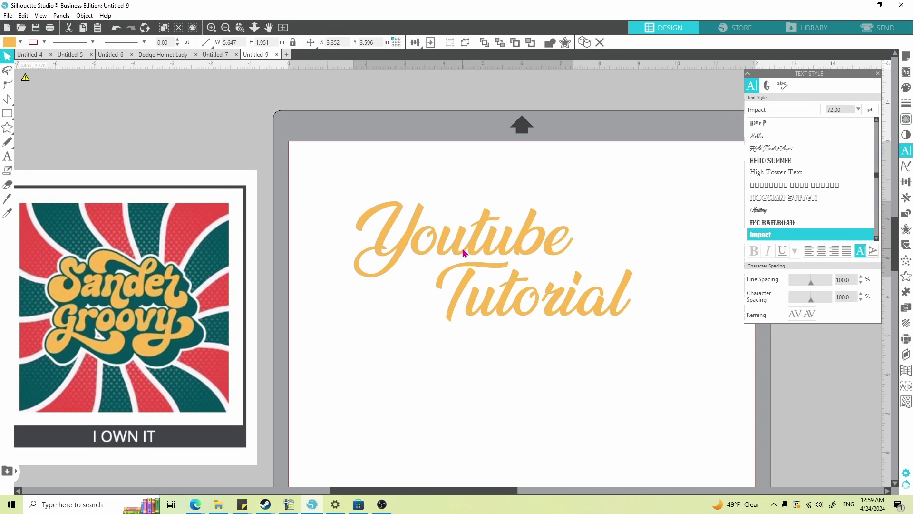
pyautogui.moveTo(483, 295); pyautogui.dragTo(450, 304)
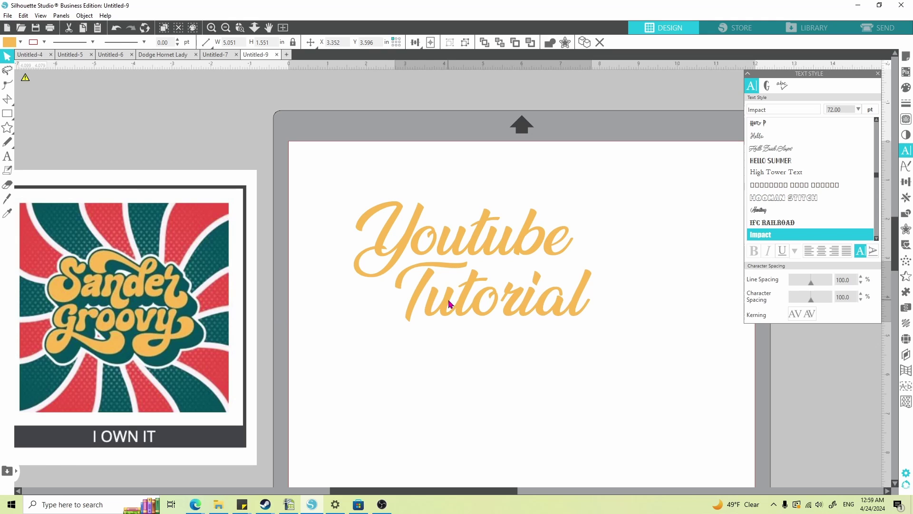
pyautogui.press('Escape')
# Nudge the reference image upward and lower Tutorial slightly to leave a gap below Youtube
pyautogui.moveTo(200, 293); pyautogui.dragTo(209, 256)
pyautogui.press('Escape')
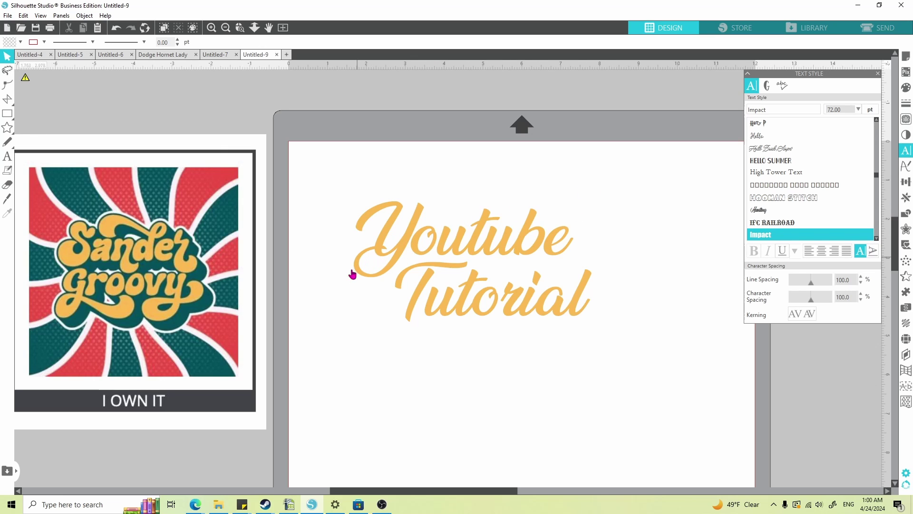
pyautogui.moveTo(425, 285)
pyautogui.mouseDown()
pyautogui.moveTo(359, 342)
pyautogui.moveTo(462, 291)
pyautogui.moveTo(479, 326)
pyautogui.moveTo(423, 286)
pyautogui.moveTo(416, 293)
pyautogui.moveTo(426, 299)
pyautogui.mouseUp()
pyautogui.press('Escape')
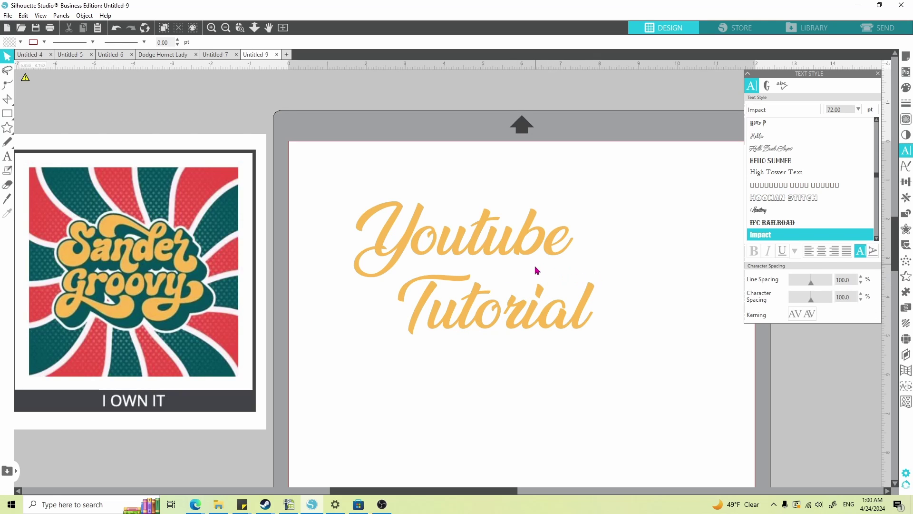
# Move the word Tutorial up and left so it tucks closely beneath Youtube, leaving a narrow gap between them
pyautogui.click(497, 322)
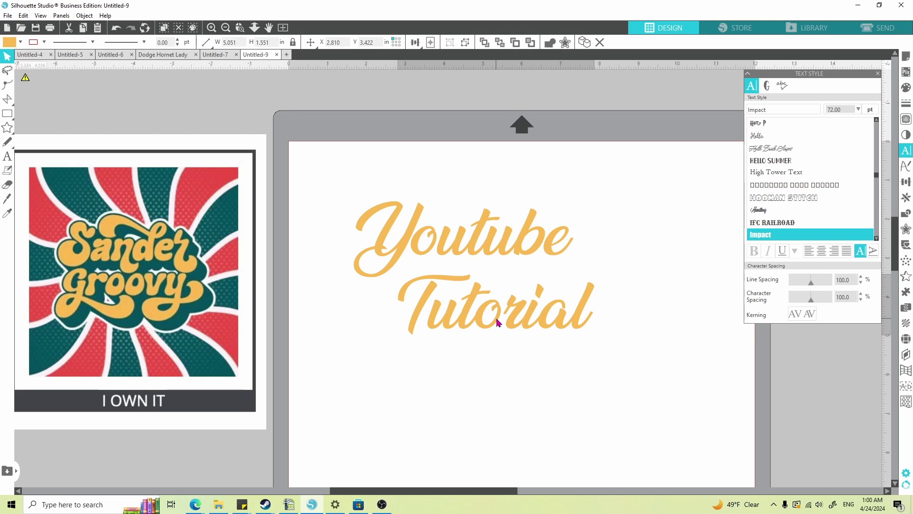
pyautogui.moveTo(498, 322); pyautogui.dragTo(488, 308)
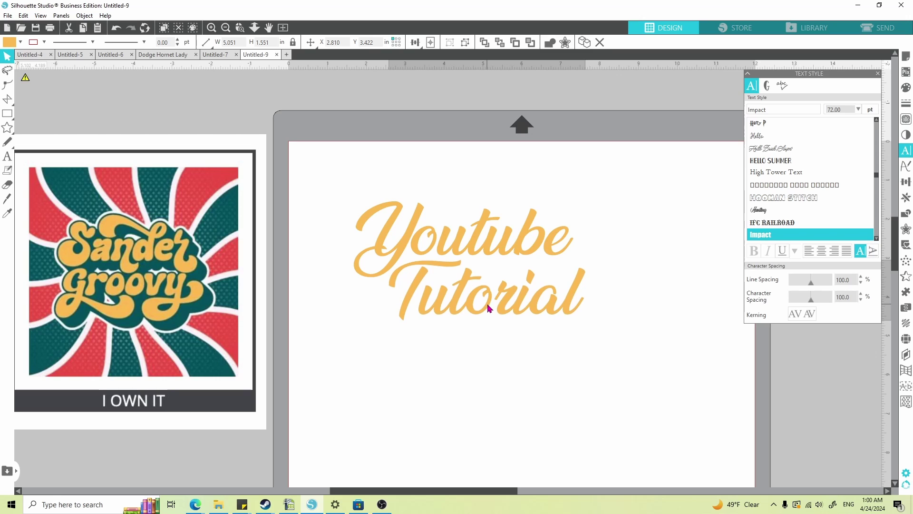
pyautogui.click(519, 274)
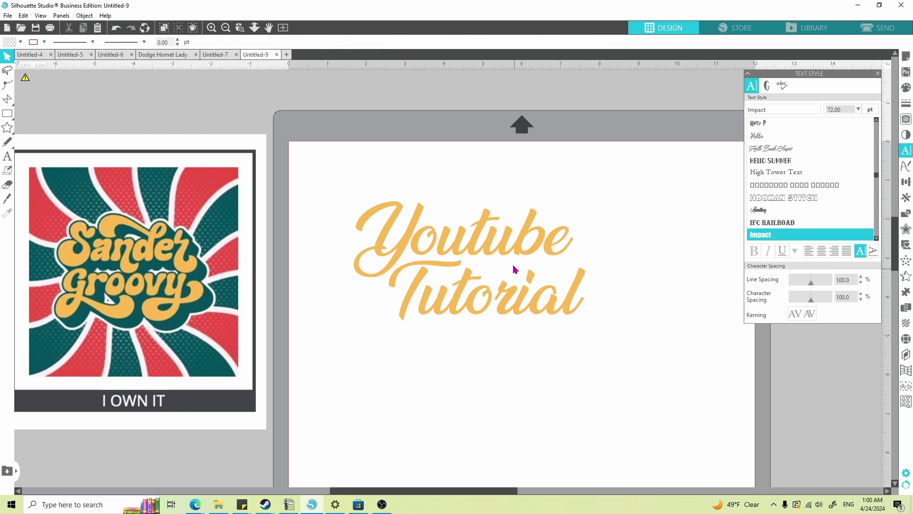
pyautogui.moveTo(519, 289); pyautogui.dragTo(540, 307)
pyautogui.click(535, 295)
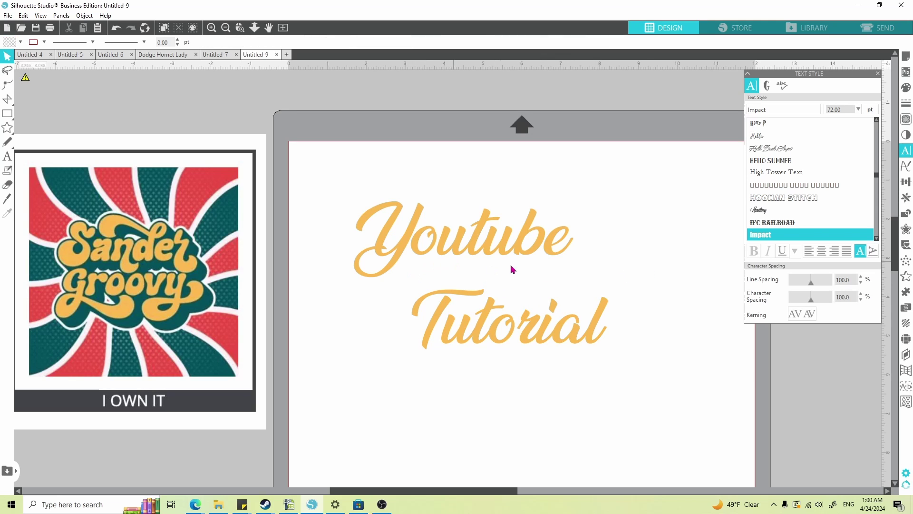
pyautogui.moveTo(534, 326); pyautogui.dragTo(511, 299)
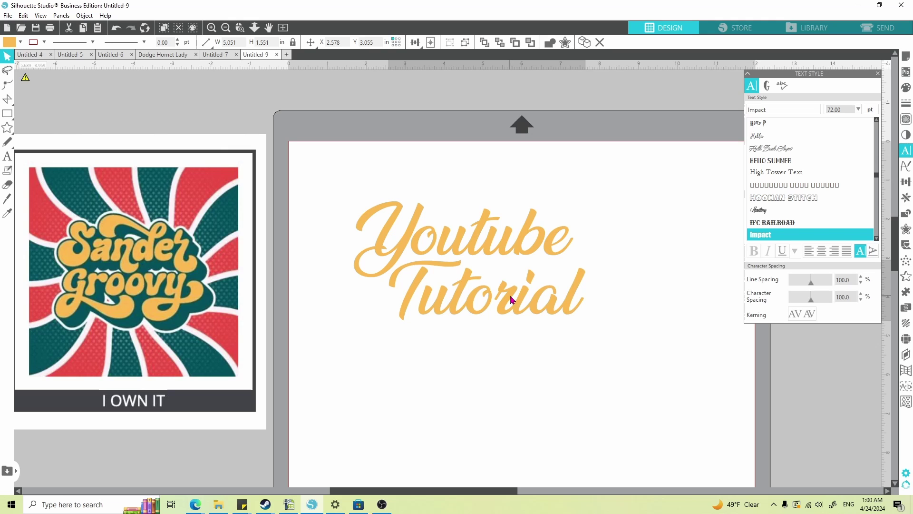
pyautogui.click(420, 391)
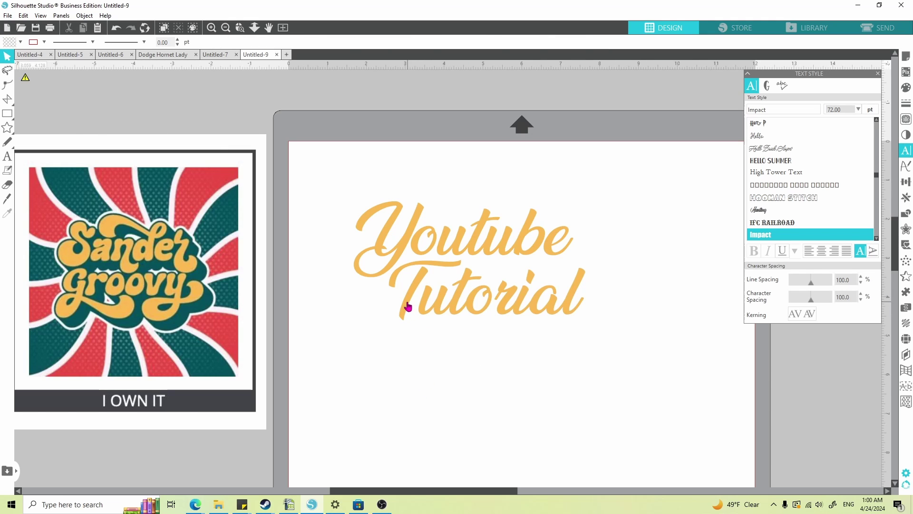
pyautogui.moveTo(406, 307); pyautogui.dragTo(408, 311)
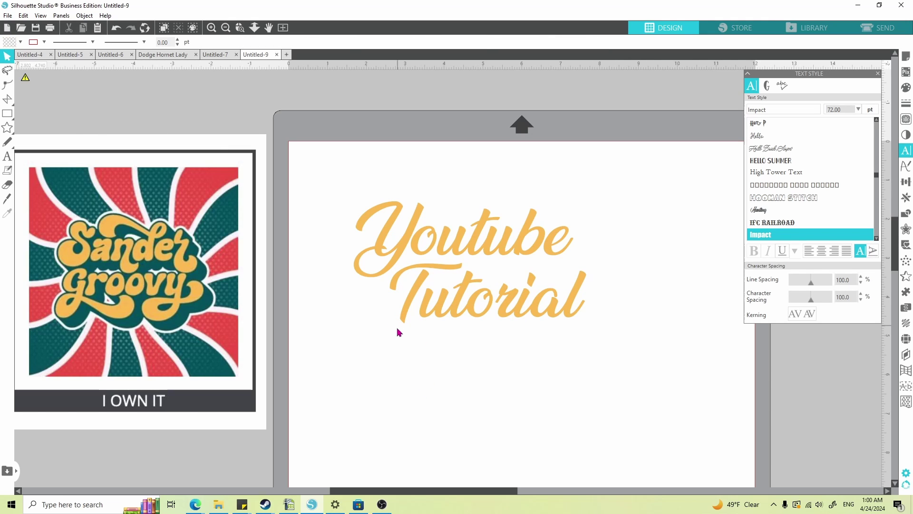
# Create a 0.05 in offset with rounded corners around both words
pyautogui.hscroll(-2, 398, 327)
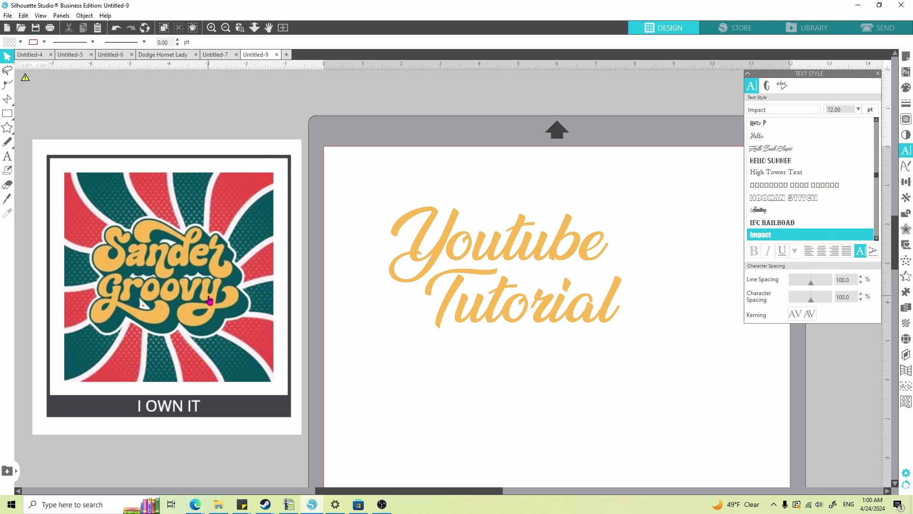
pyautogui.moveTo(382, 216); pyautogui.dragTo(494, 323)
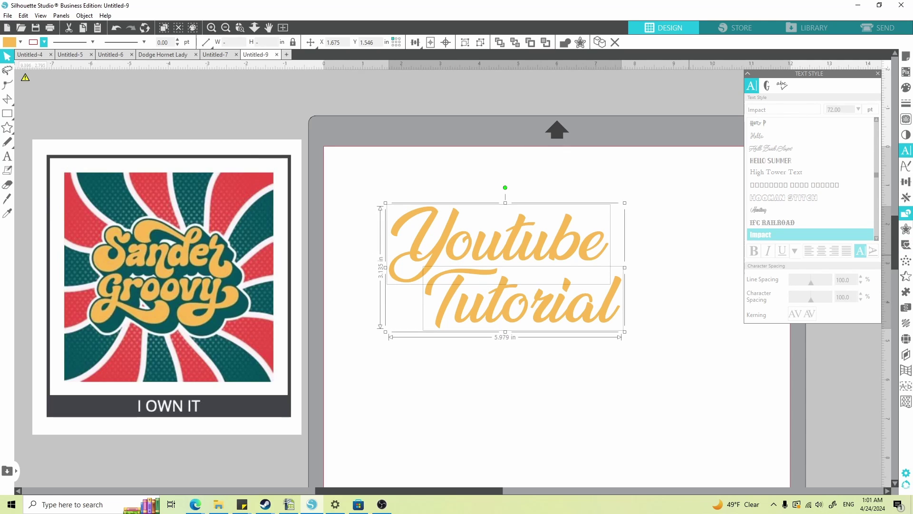
pyautogui.click(906, 229)
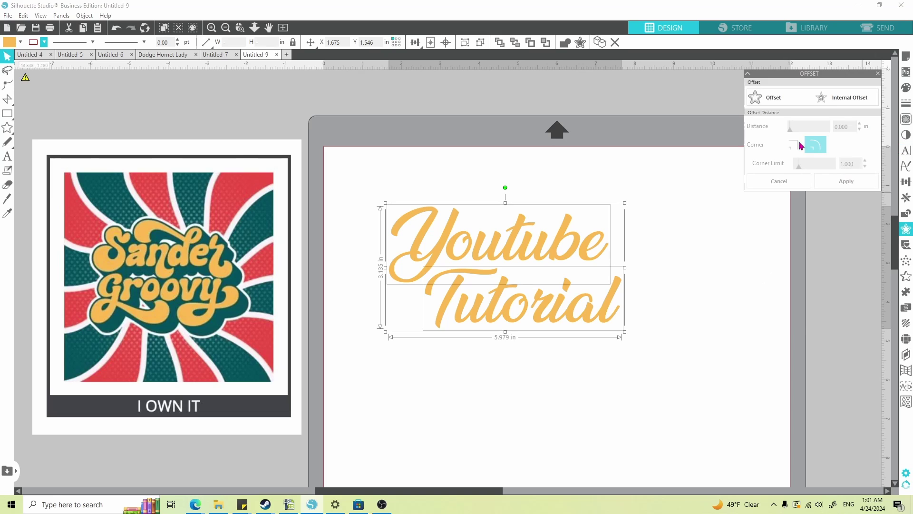
pyautogui.click(774, 101)
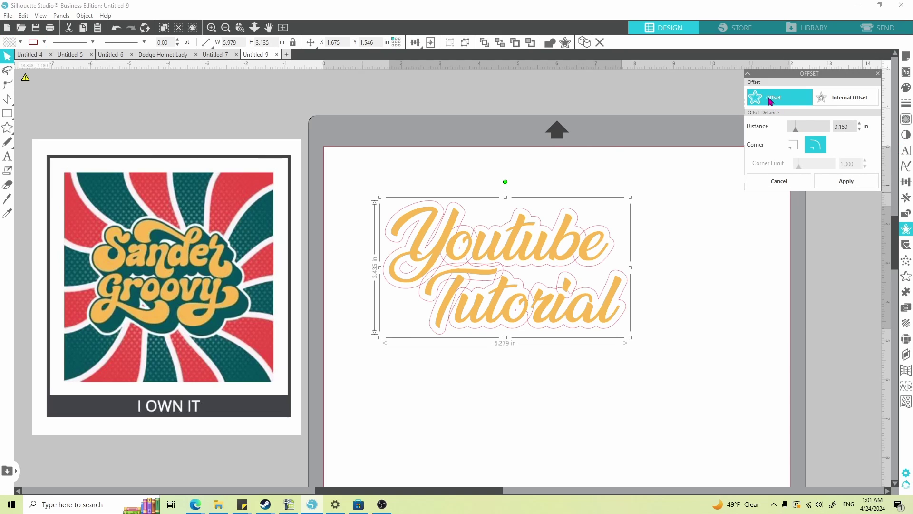
pyautogui.moveTo(854, 125); pyautogui.dragTo(822, 129)
pyautogui.write('.05')
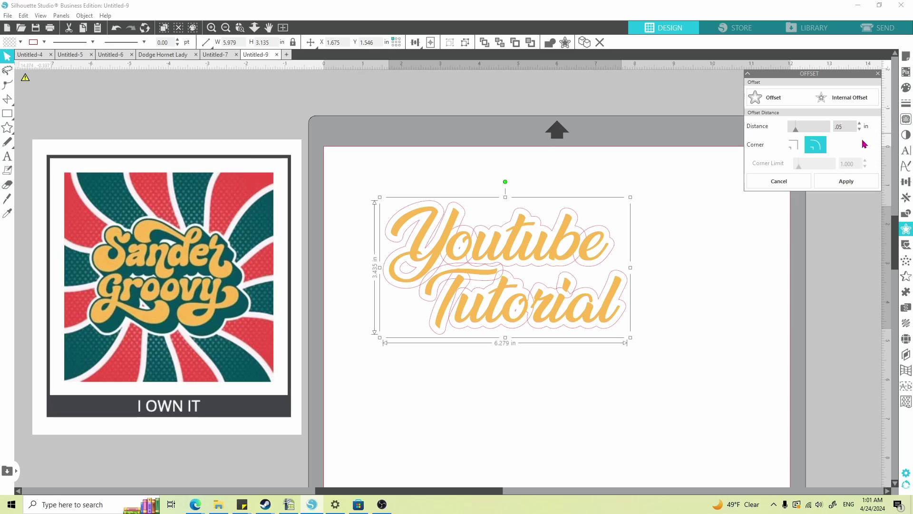
pyautogui.press('Return')
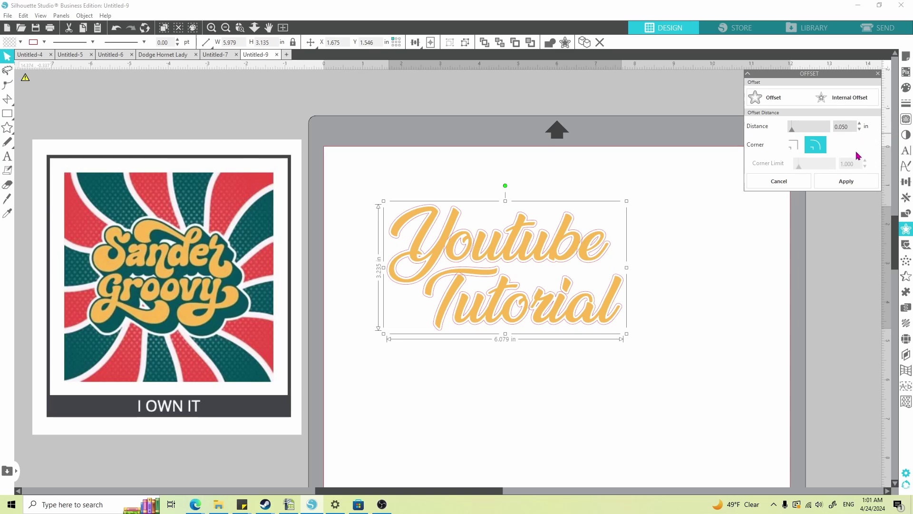
pyautogui.click(846, 184)
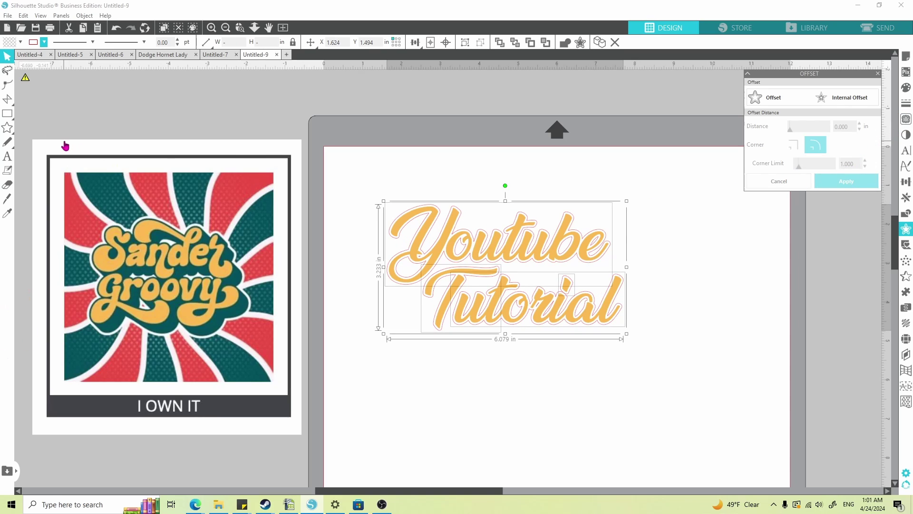
# Fill the thin offset around both words with the custom dark green 0D5833
pyautogui.click(20, 42)
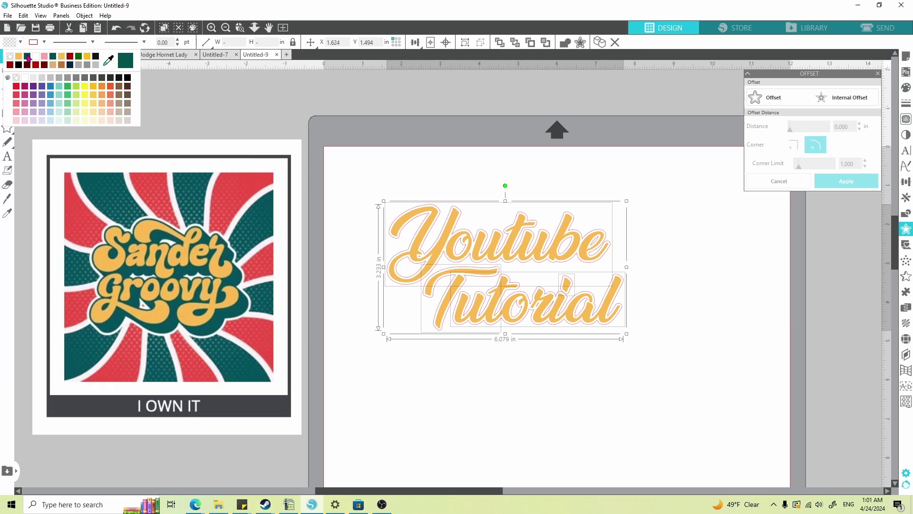
pyautogui.click(51, 88)
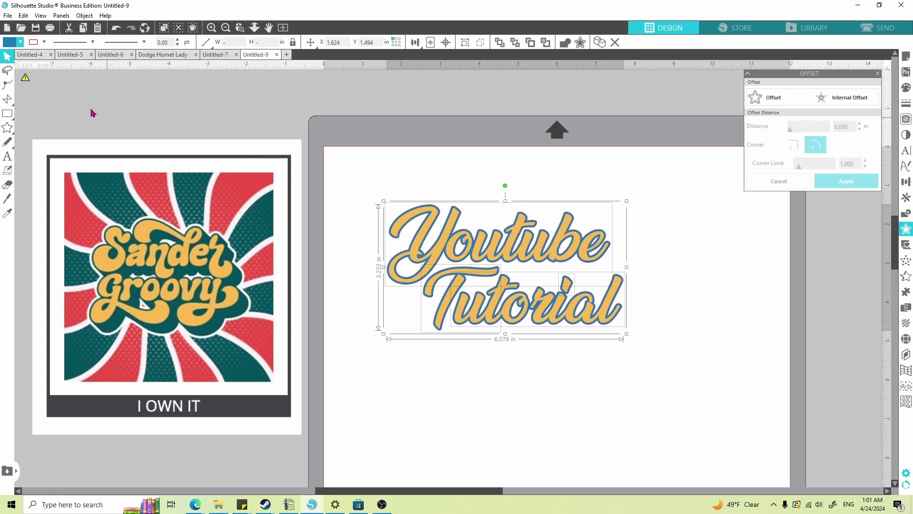
pyautogui.click(20, 43)
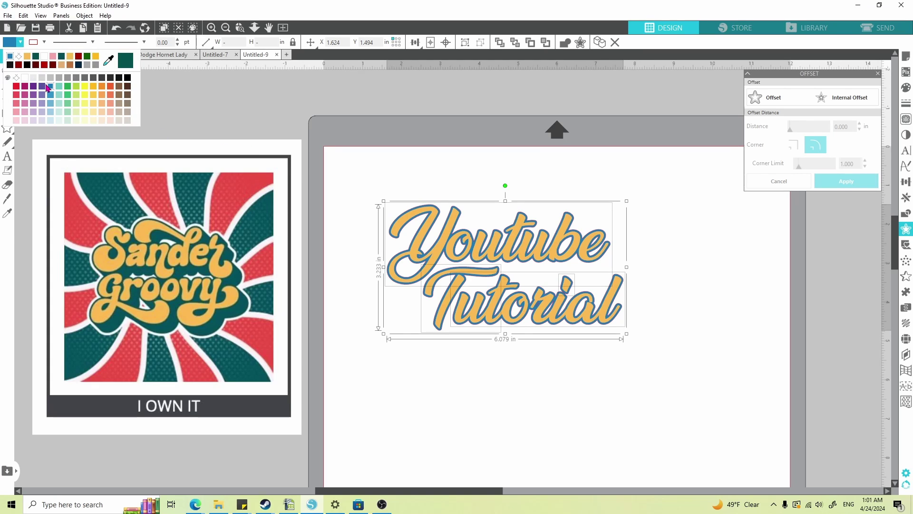
pyautogui.click(906, 88)
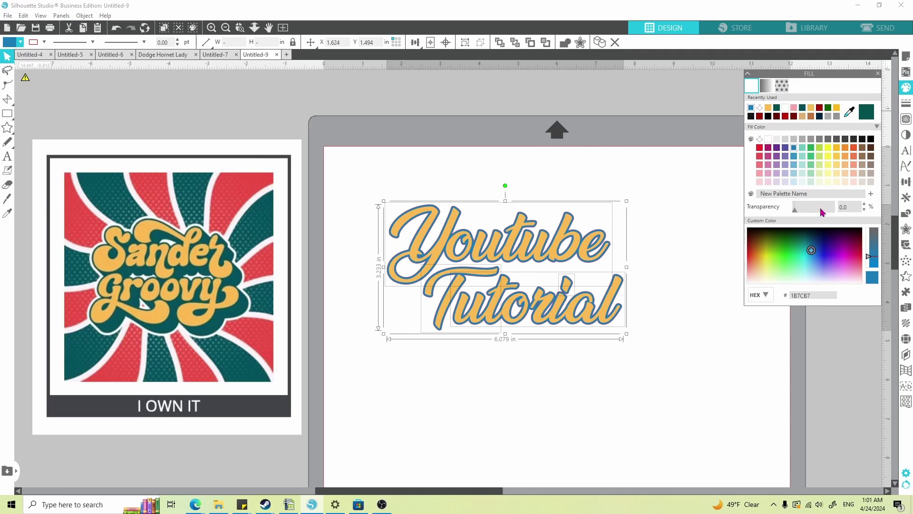
pyautogui.click(795, 238)
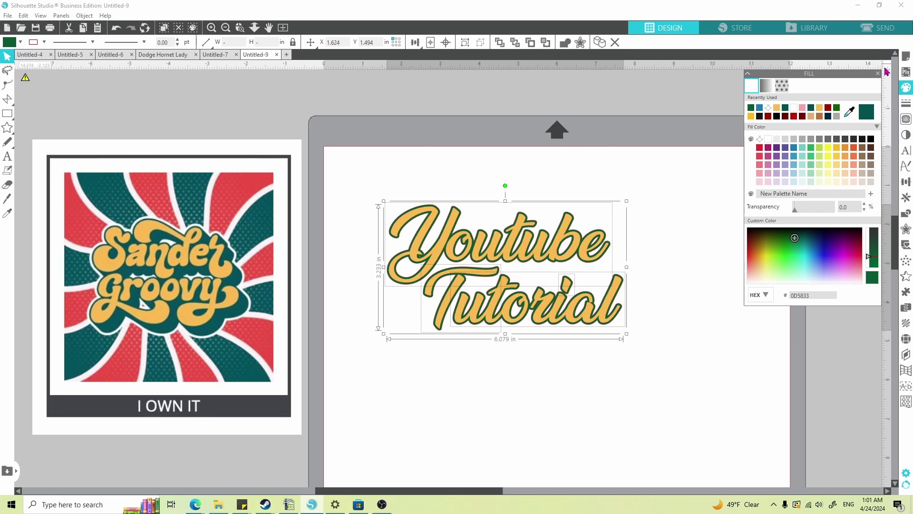
pyautogui.click(654, 364)
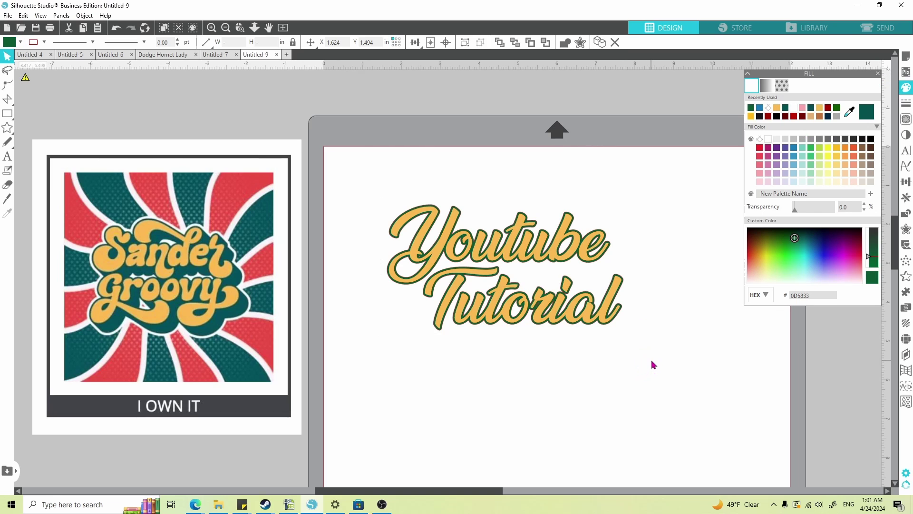
# Remove the outline colour from the thin green offset around the lettering
pyautogui.click(432, 212)
pyautogui.click(43, 42)
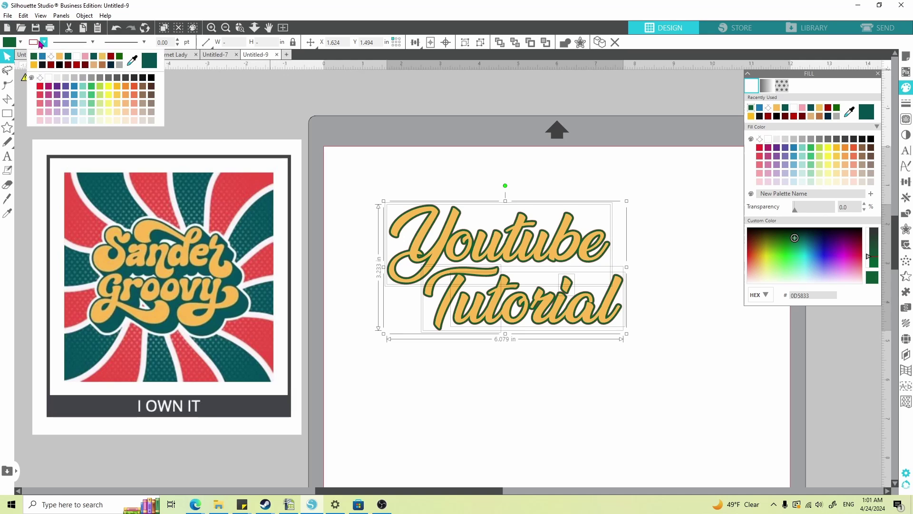
pyautogui.click(51, 56)
pyautogui.click(477, 397)
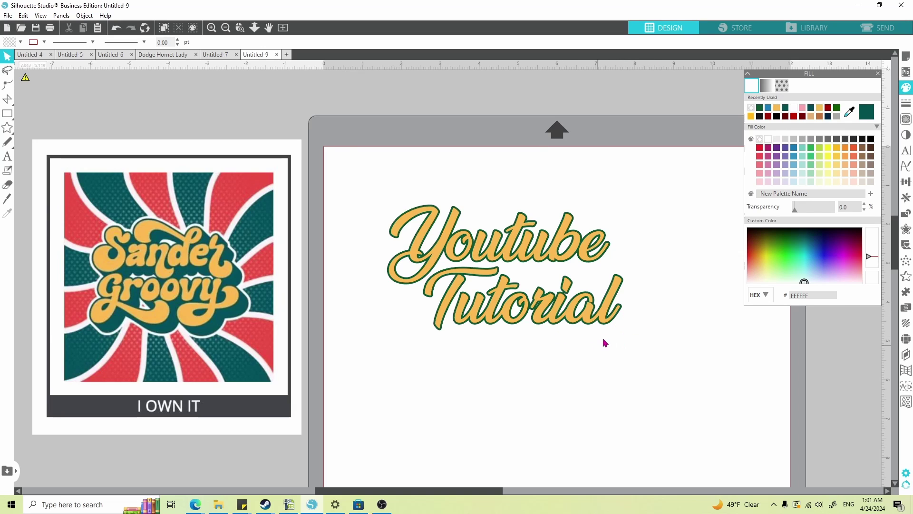
# Preview a second, wider rounded offset of 0.2 in around the two golden-yellow words
pyautogui.click(436, 259)
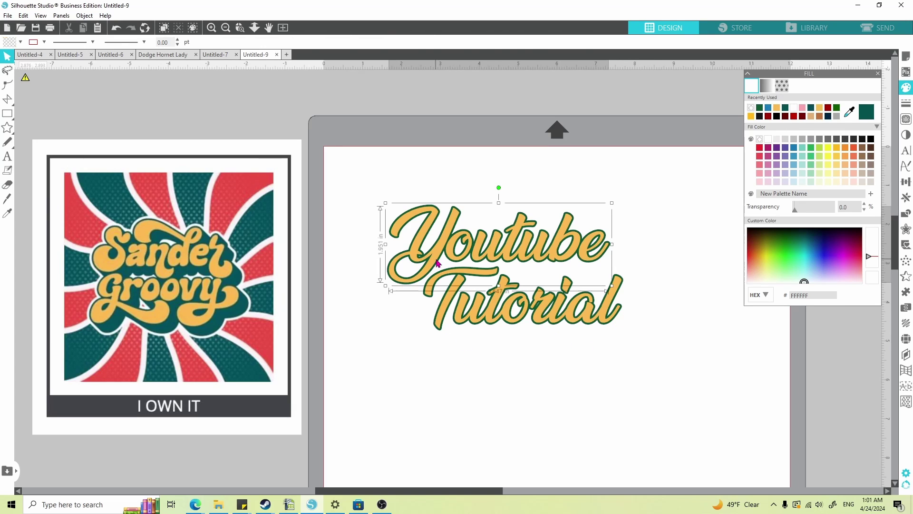
pyautogui.keyDown('shift'); pyautogui.click(449, 297); pyautogui.keyUp('shift')
pyautogui.moveTo(450, 297)
pyautogui.mouseDown()
pyautogui.moveTo(430, 285)
pyautogui.moveTo(449, 297)
pyautogui.mouseUp()
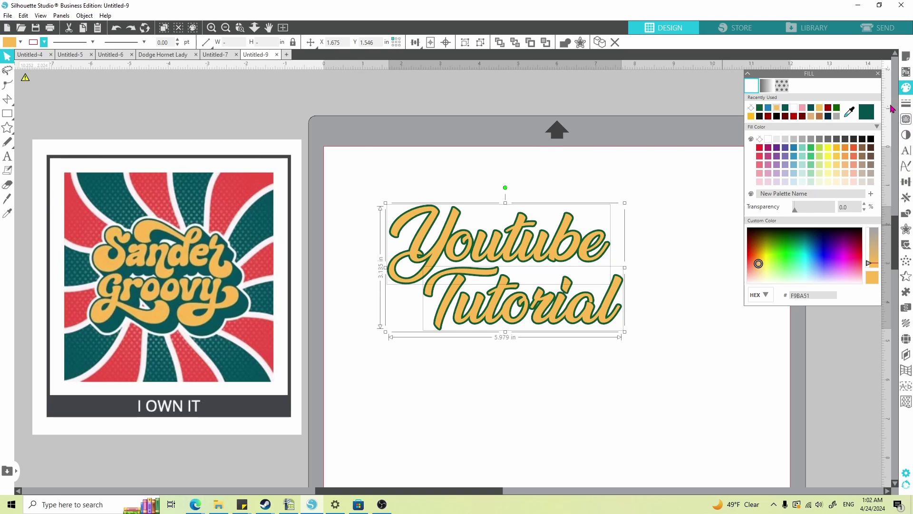
pyautogui.click(906, 228)
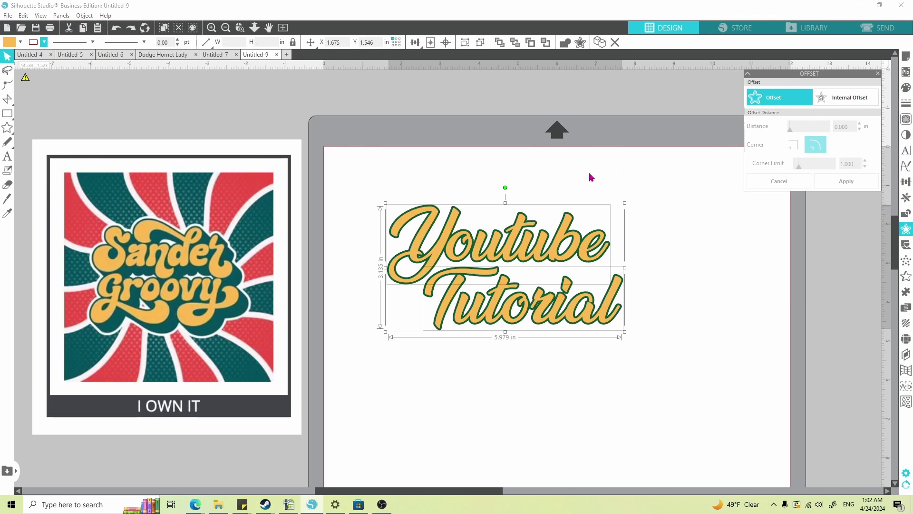
pyautogui.moveTo(840, 128); pyautogui.dragTo(829, 130)
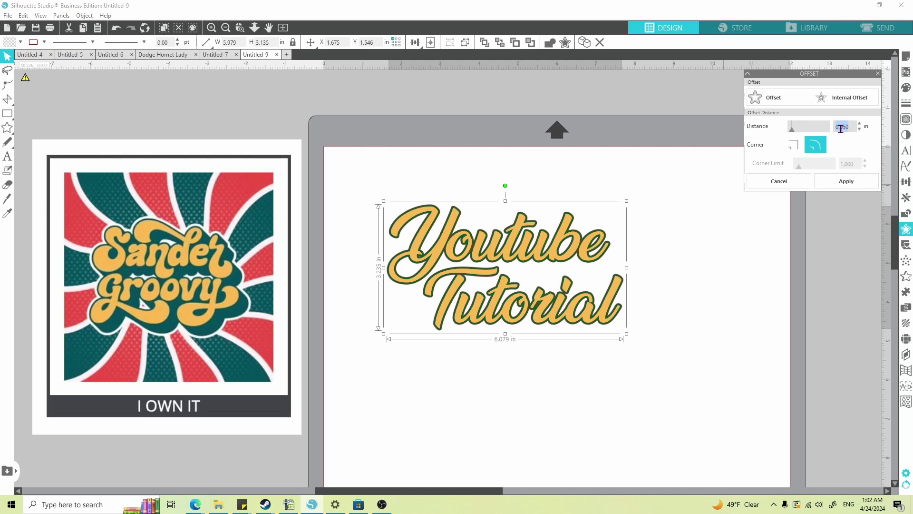
pyautogui.write('.2')
pyautogui.press('Return')
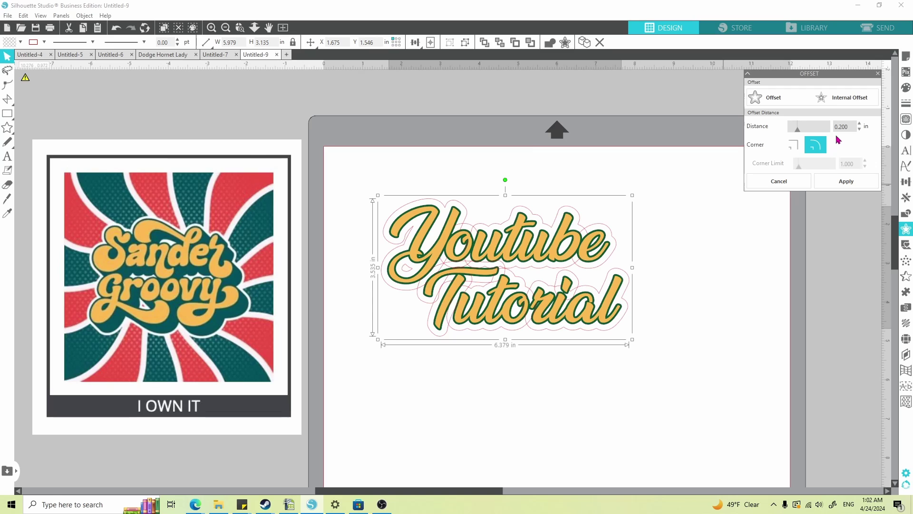
# Reduce the wider offset's distance to 0.15 in and apply it
pyautogui.moveTo(853, 129); pyautogui.dragTo(840, 129)
pyautogui.write('.15')
pyautogui.press('Return')
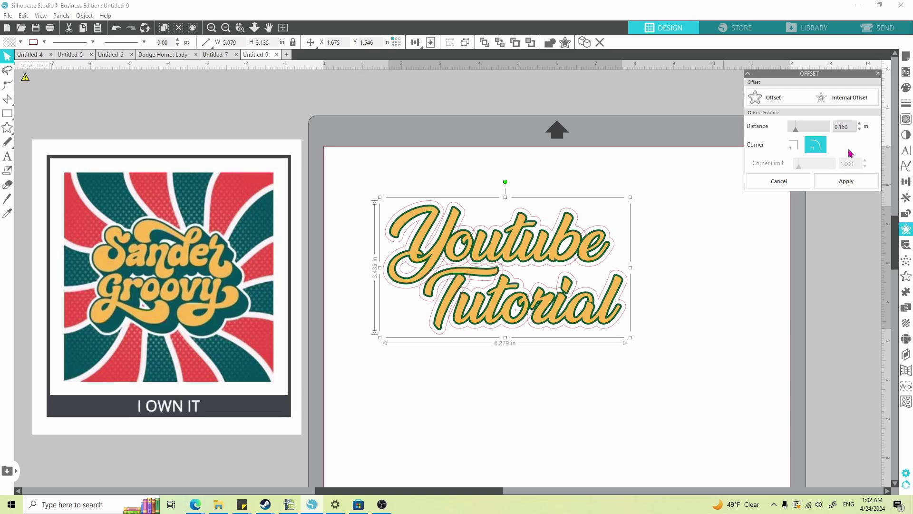
pyautogui.click(835, 181)
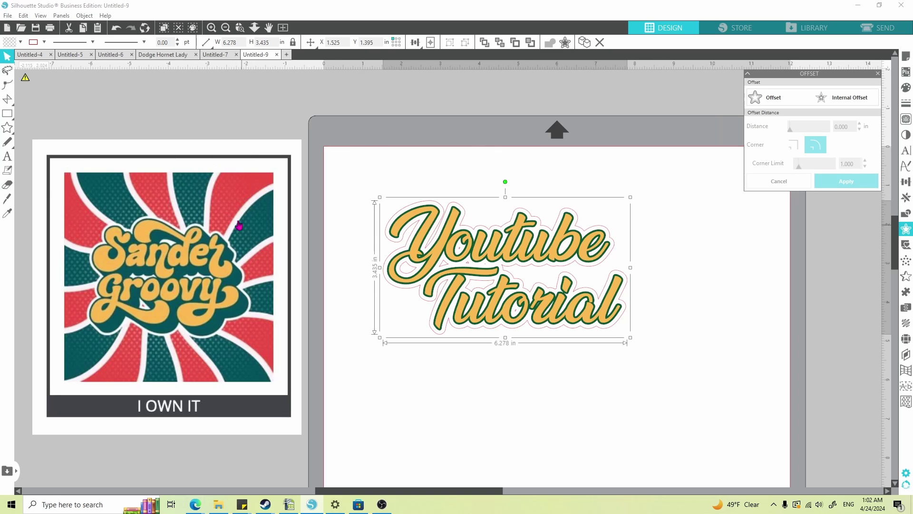
# Fill the 0.15 in offset with the recently used dark green and clear its outline colour
pyautogui.click(21, 42)
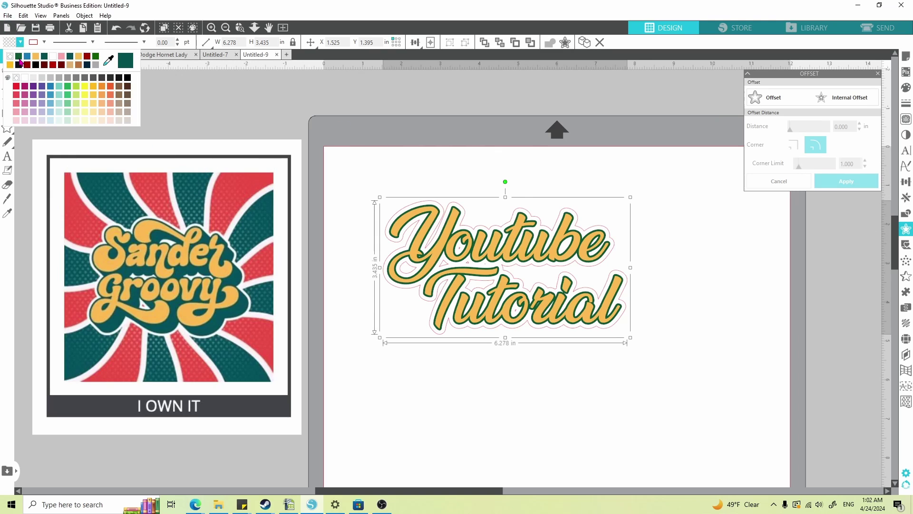
pyautogui.click(19, 57)
pyautogui.click(38, 43)
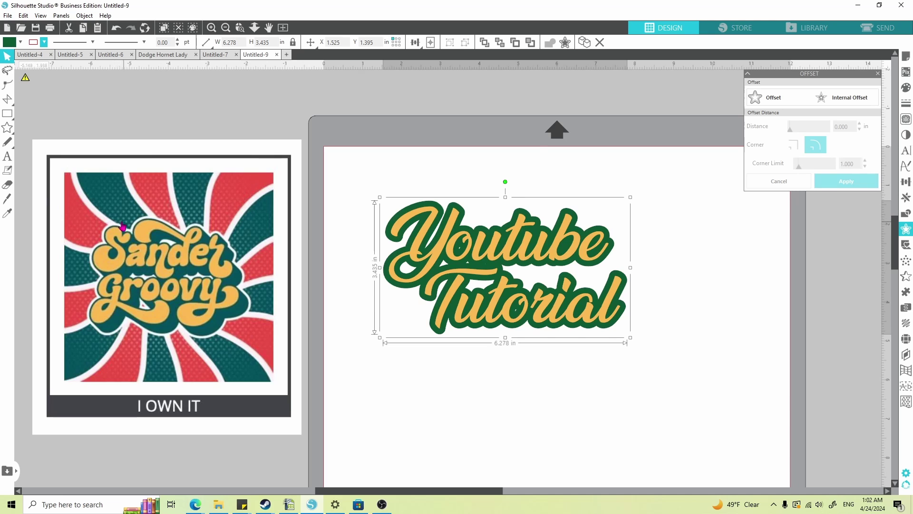
# Nudge the outer green offset about 0.1 in right and 0.1 in down to form a drop shadow behind the lettering
pyautogui.moveTo(447, 207)
pyautogui.mouseDown()
pyautogui.moveTo(410, 197)
pyautogui.moveTo(452, 168)
pyautogui.moveTo(422, 194)
pyautogui.mouseUp()
pyautogui.press('Right')
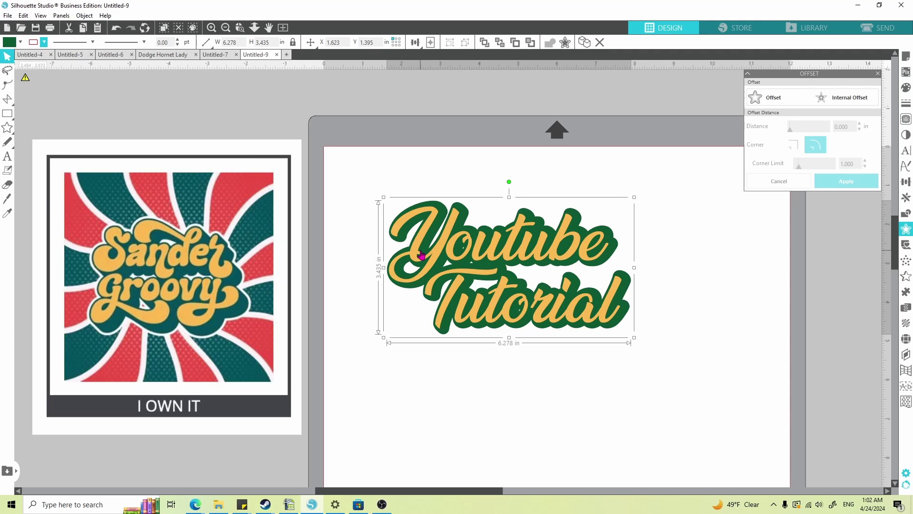
pyautogui.press('Down')
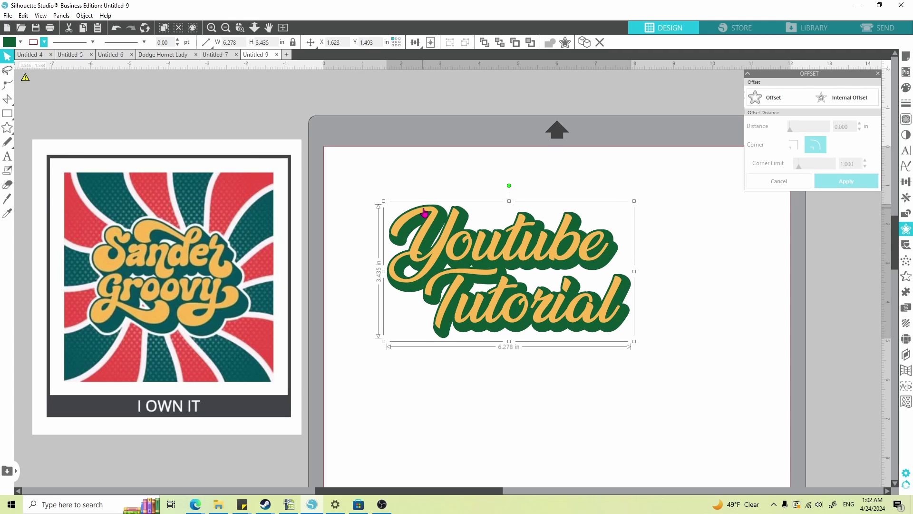
# Change the fill of the shifted outer offset to the recently used blue
pyautogui.scroll(8, 424, 212)
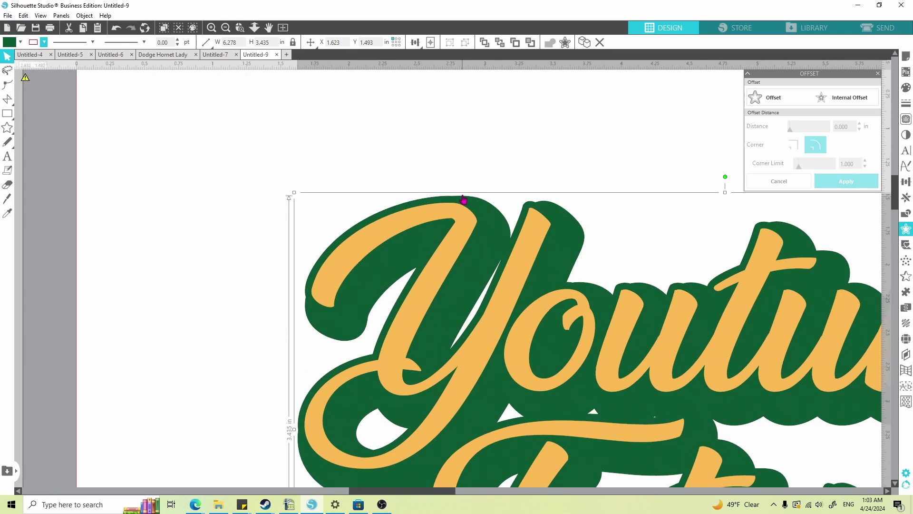
pyautogui.click(21, 42)
pyautogui.click(27, 60)
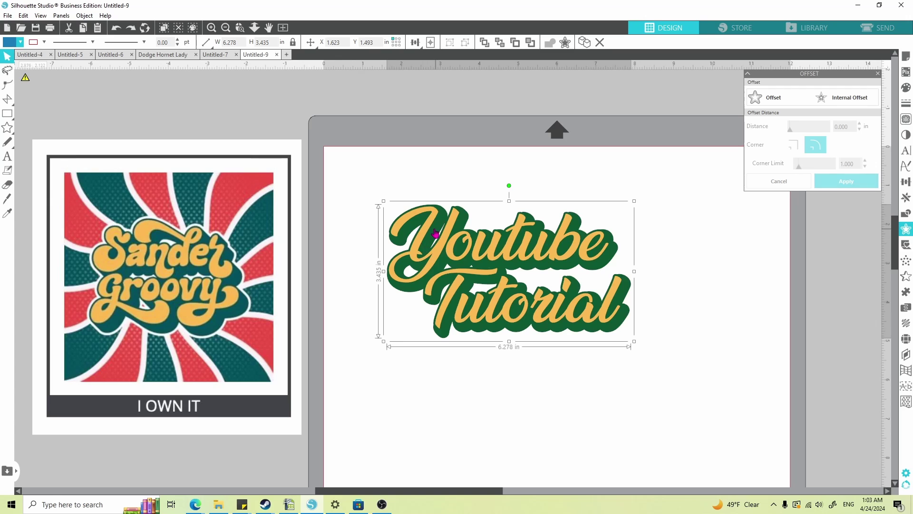
# Nudge the outer green shadow offset slightly right and down to X 1.635 in, Y 1.518 in
pyautogui.moveTo(440, 229); pyautogui.dragTo(440, 229)
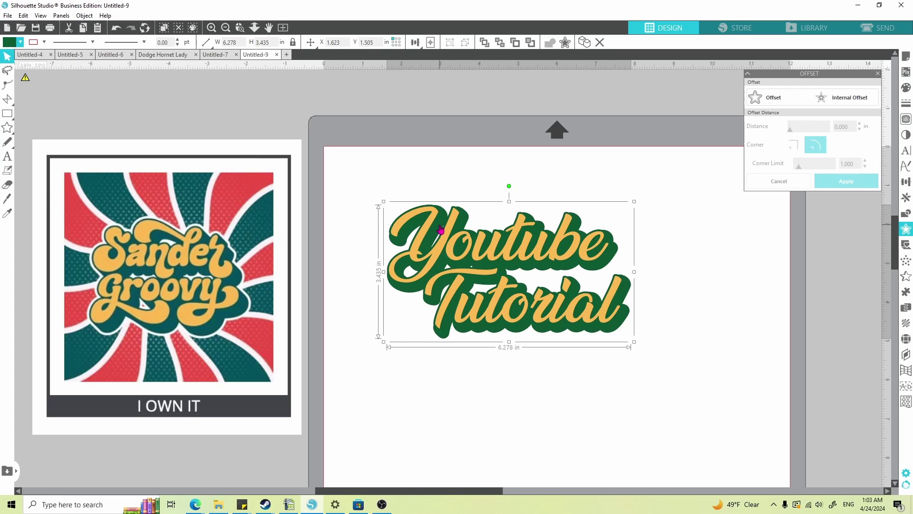
pyautogui.press('Right')
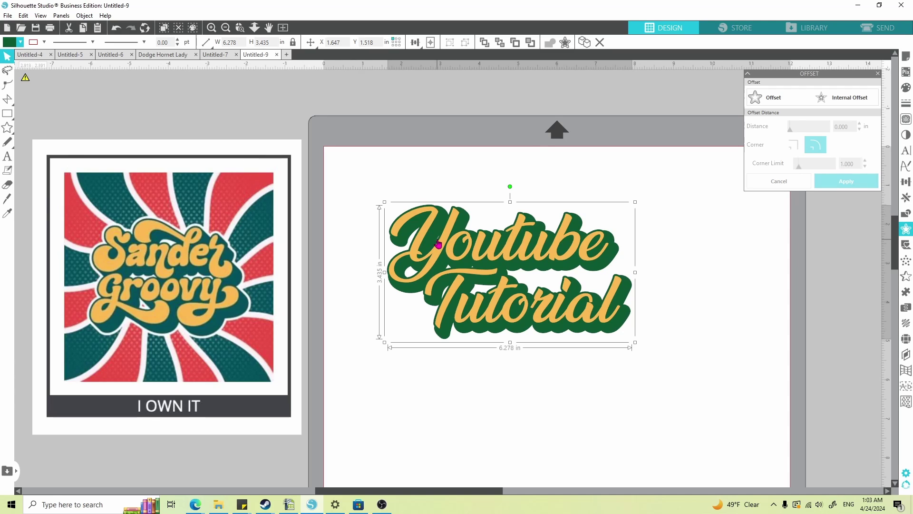
pyautogui.press('Right')
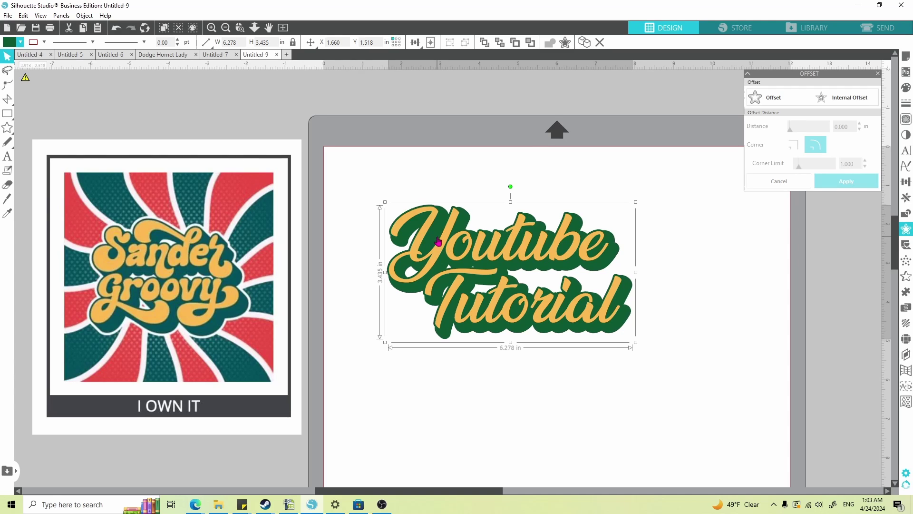
pyautogui.press('Left')
pyautogui.press('Right')
pyautogui.press('Left')
pyautogui.press('Left')
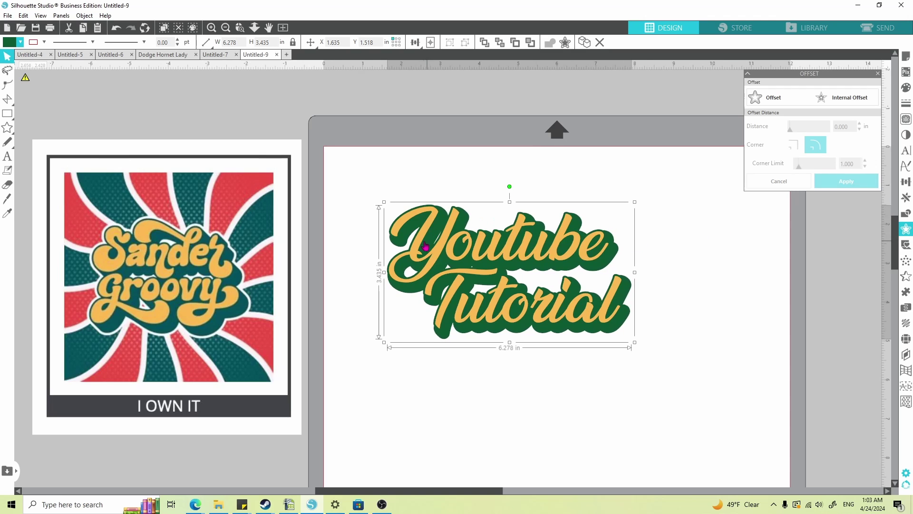
# Reselect the outer green shadow offset and nudge it a little further right to X 1.660 in
pyautogui.doubleClick(436, 242)
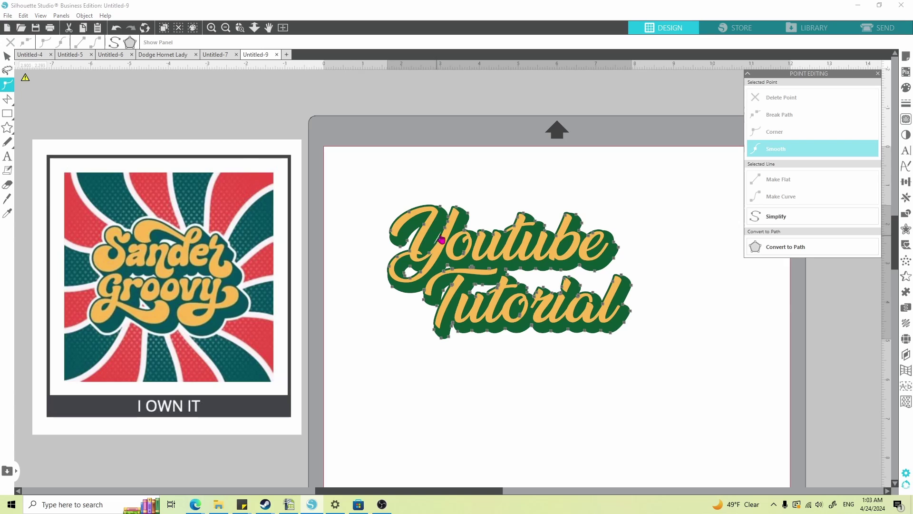
pyautogui.click(665, 248)
pyautogui.click(435, 236)
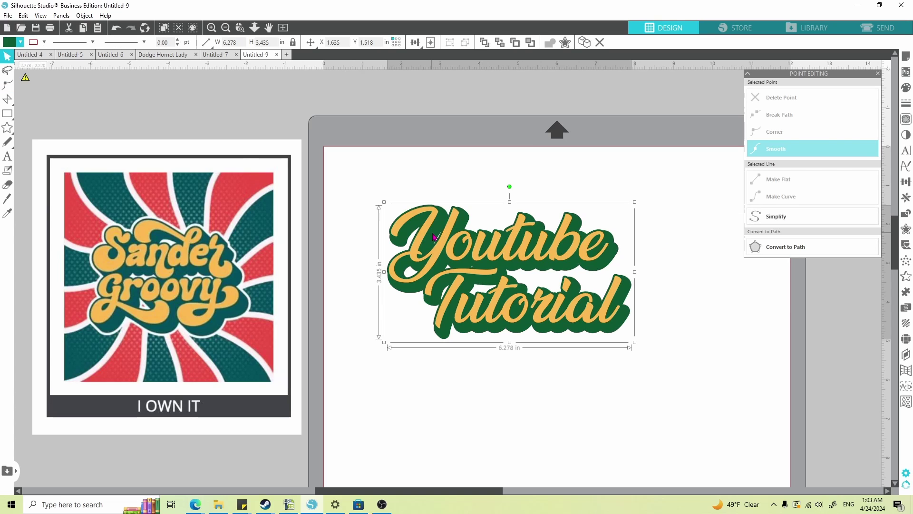
pyautogui.press('Right')
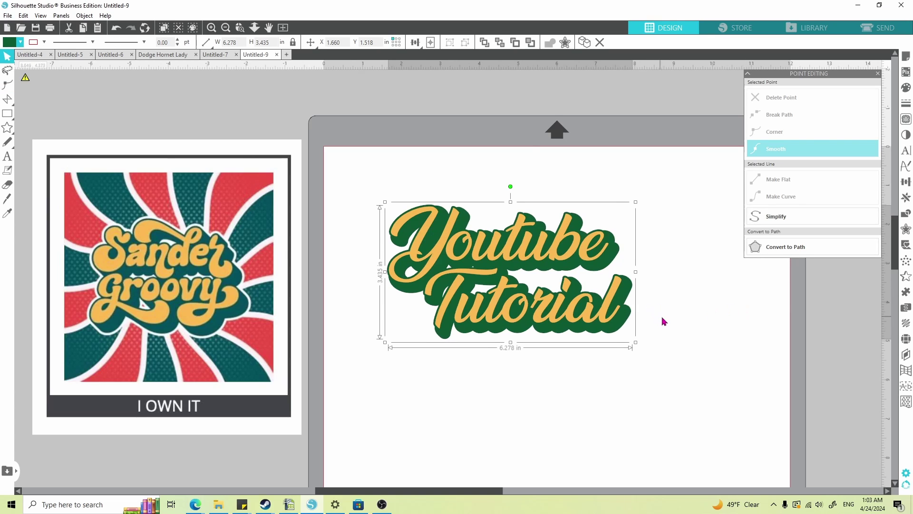
pyautogui.click(664, 316)
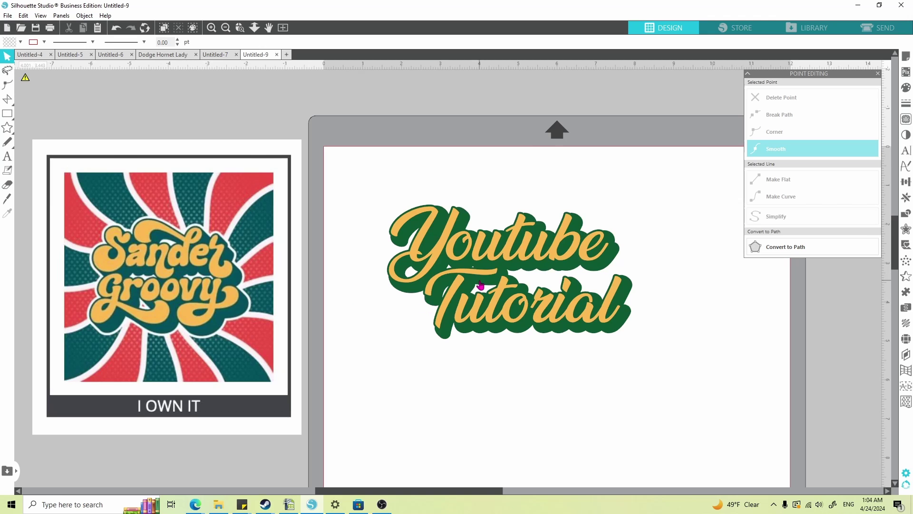
# Try other horizontal positions for the shadow offset, first right to X 1.721 in, then left to X 1.525 in
pyautogui.click(558, 270)
pyautogui.press('Right')
pyautogui.press('Right')
pyautogui.press('Right')
pyautogui.press('Right')
pyautogui.press('Right')
pyautogui.press('Right')
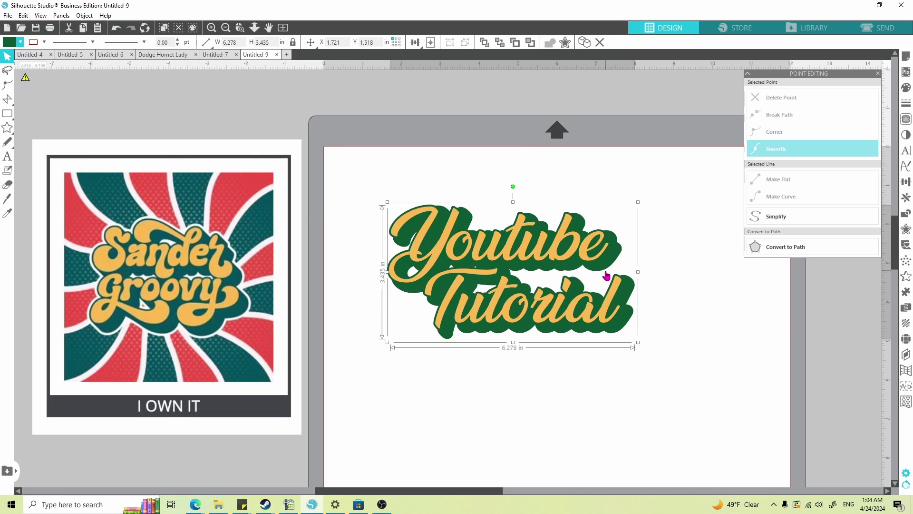
pyautogui.press('Left')
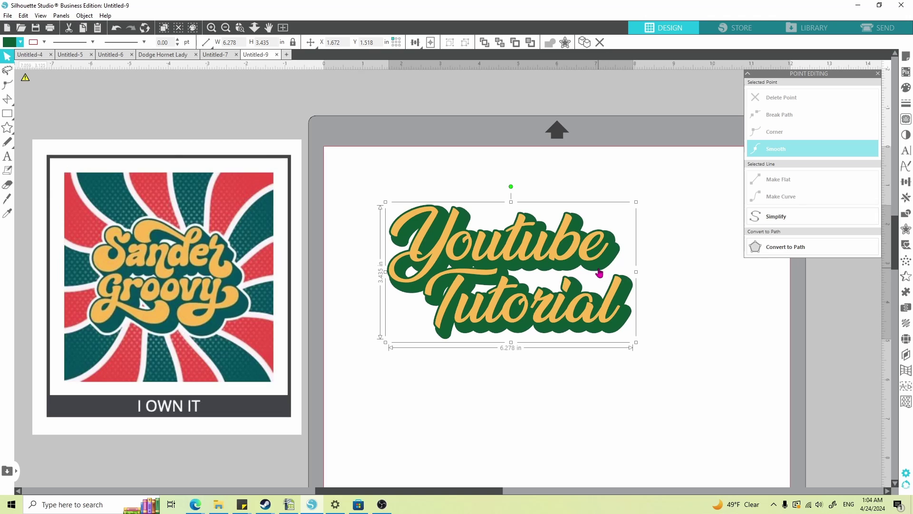
pyautogui.press('Left')
pyautogui.press('Left')
pyautogui.press('Left')
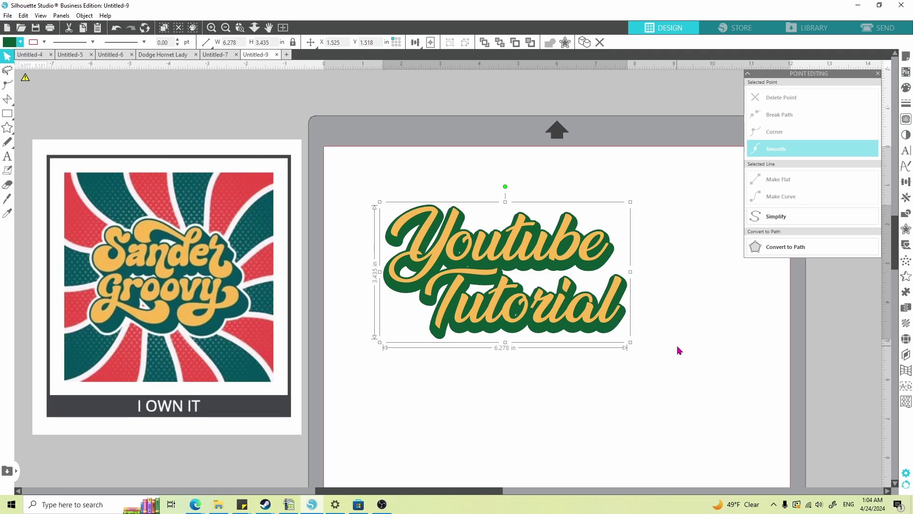
# Nudge the green shadow offset right to X 1.672 in and deselect it
pyautogui.press('Right')
pyautogui.press('Right')
pyautogui.press('Right')
pyautogui.press('Right')
pyautogui.press('Left')
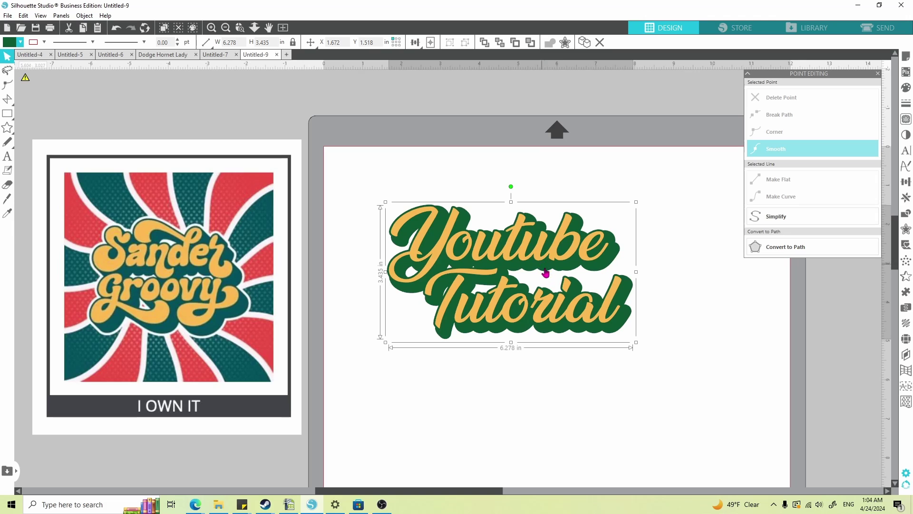
pyautogui.click(549, 404)
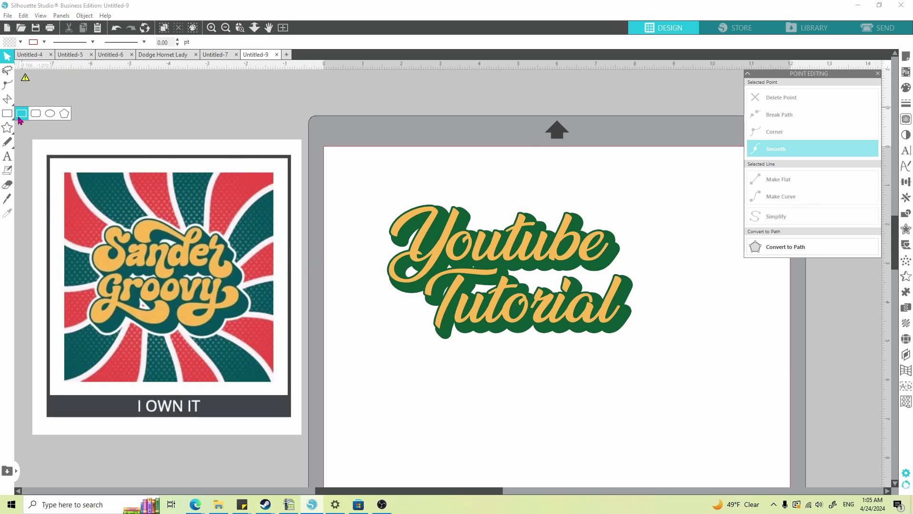
# Draw a rectangle about 11.4 in wide and 8.4 in high around the lettering as a background
pyautogui.click(20, 117)
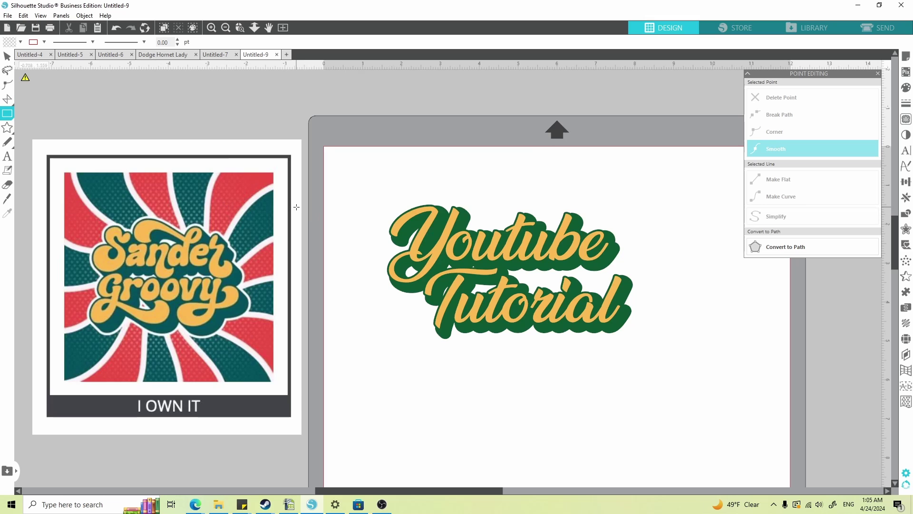
pyautogui.scroll(-2, 319, 226)
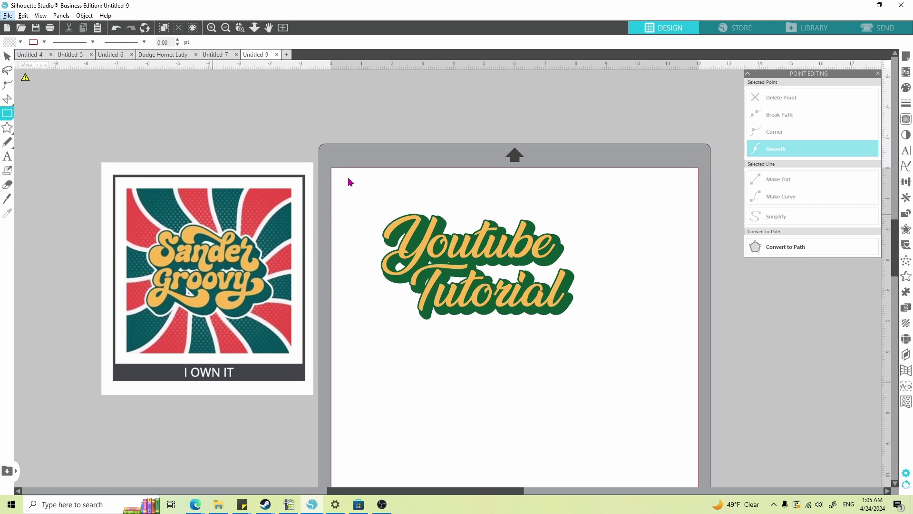
pyautogui.moveTo(351, 159); pyautogui.dragTo(688, 402)
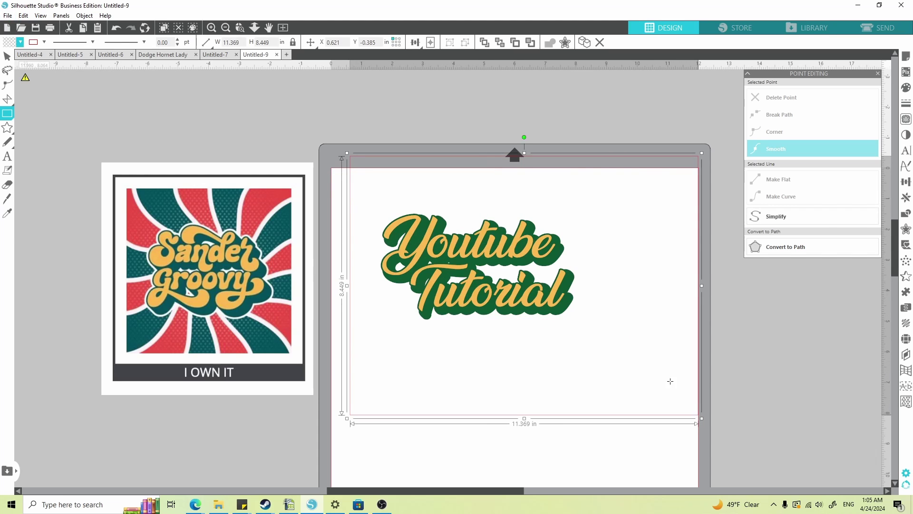
# Fill the rectangle with the red sampled from the Sander Groovy picture and send it behind the lettering
pyautogui.click(21, 42)
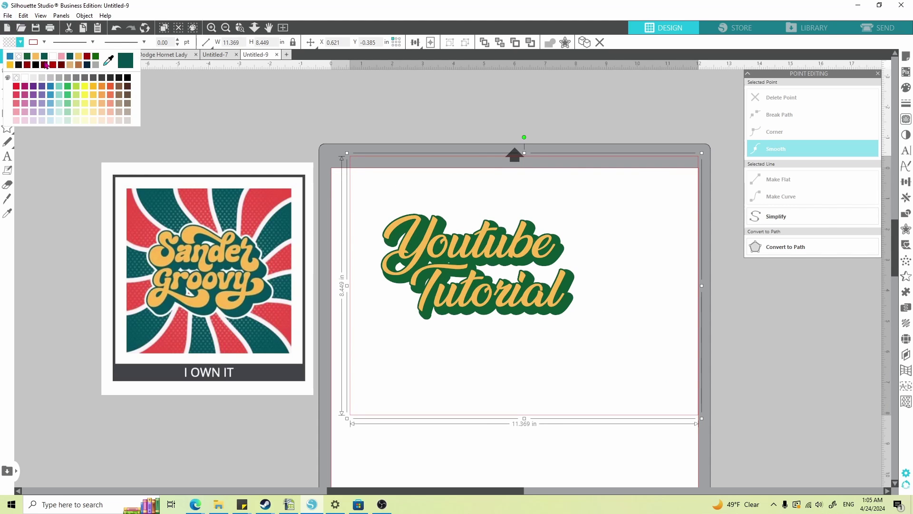
pyautogui.click(108, 61)
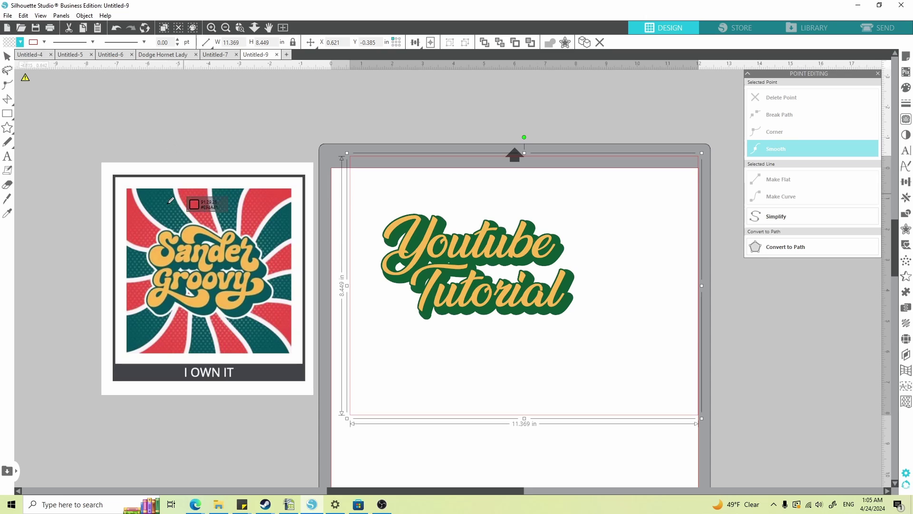
pyautogui.click(135, 195)
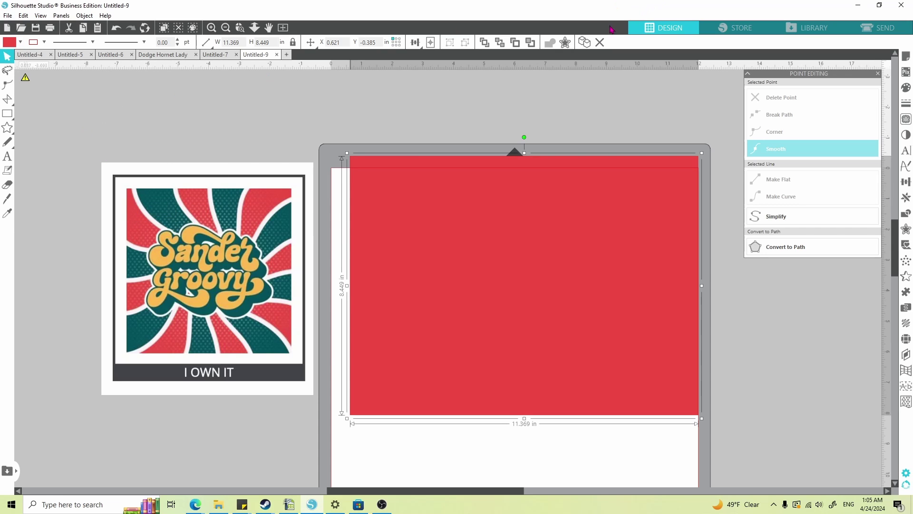
pyautogui.click(500, 43)
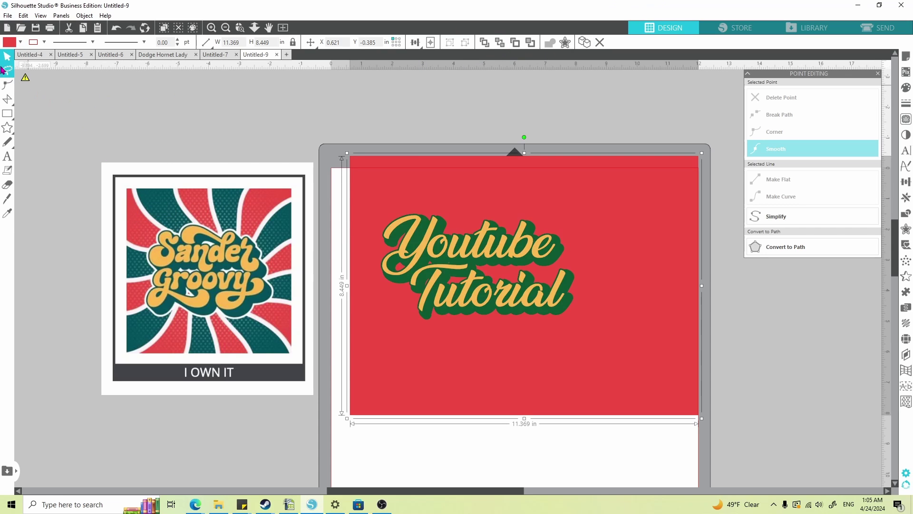
# Move all the lettering layers to the middle of the red rectangle and group them
pyautogui.moveTo(384, 110); pyautogui.dragTo(620, 378)
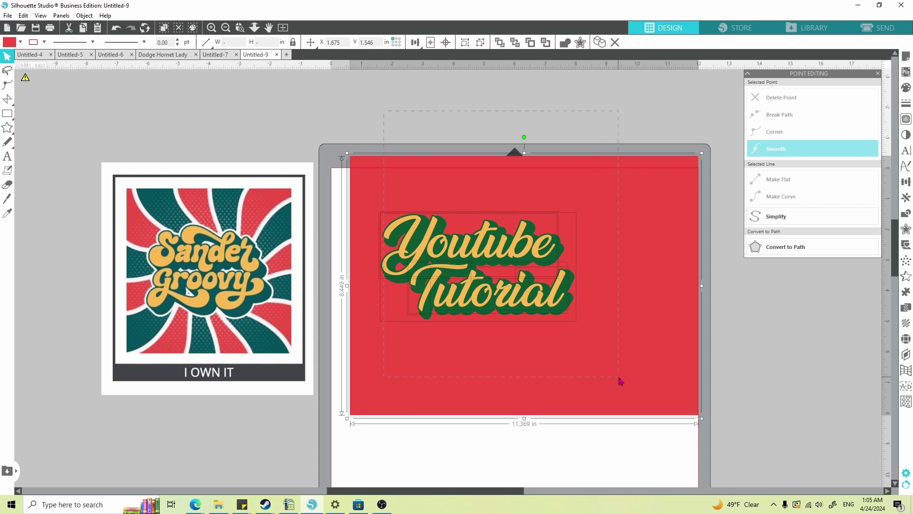
pyautogui.moveTo(479, 253); pyautogui.dragTo(521, 261)
pyautogui.click(522, 122)
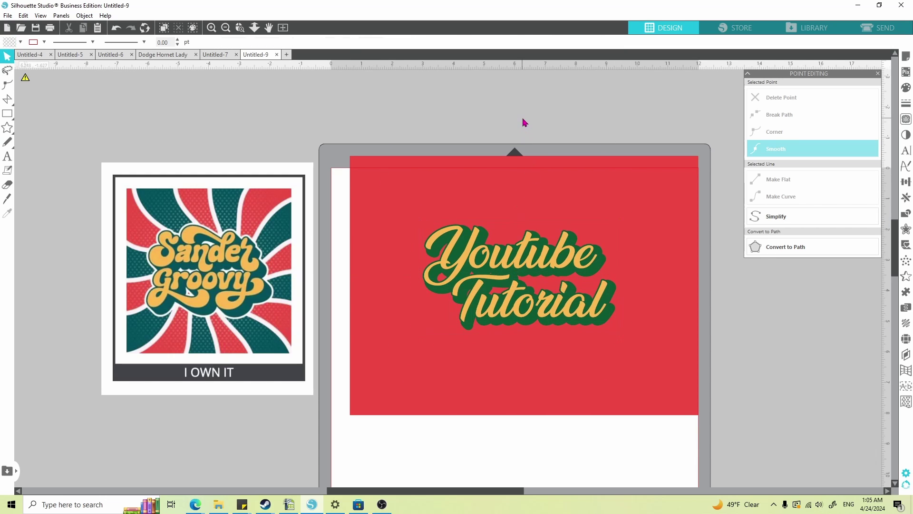
pyautogui.moveTo(406, 121); pyautogui.dragTo(671, 315)
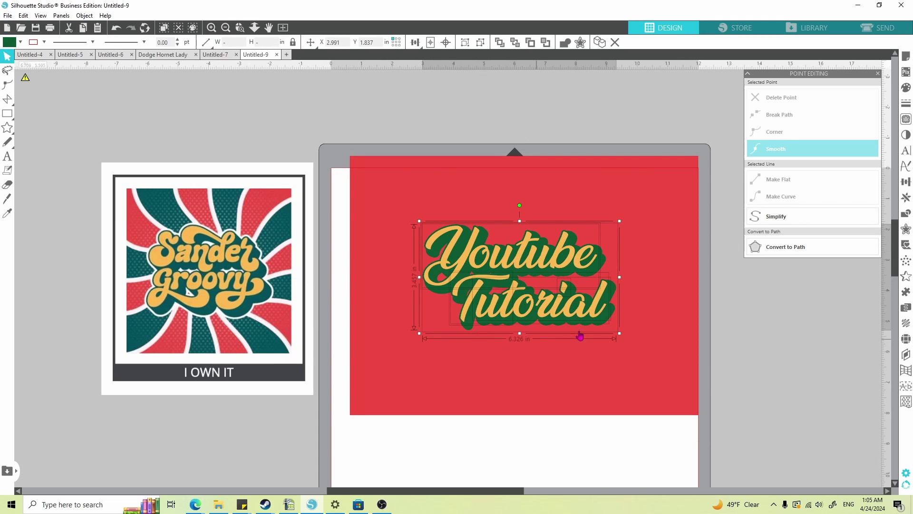
pyautogui.click(465, 42)
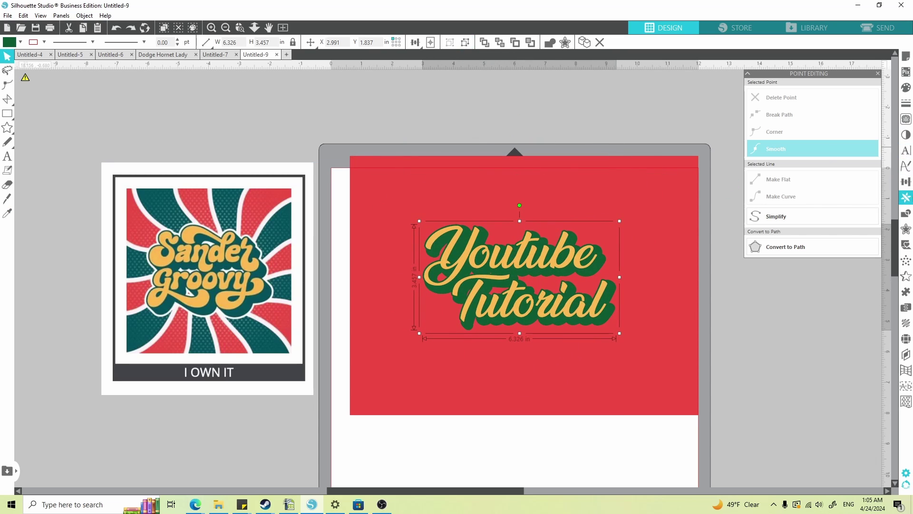
# Start an outward offset around the grouped lettering and give it the recently used blue outline colour
pyautogui.click(906, 228)
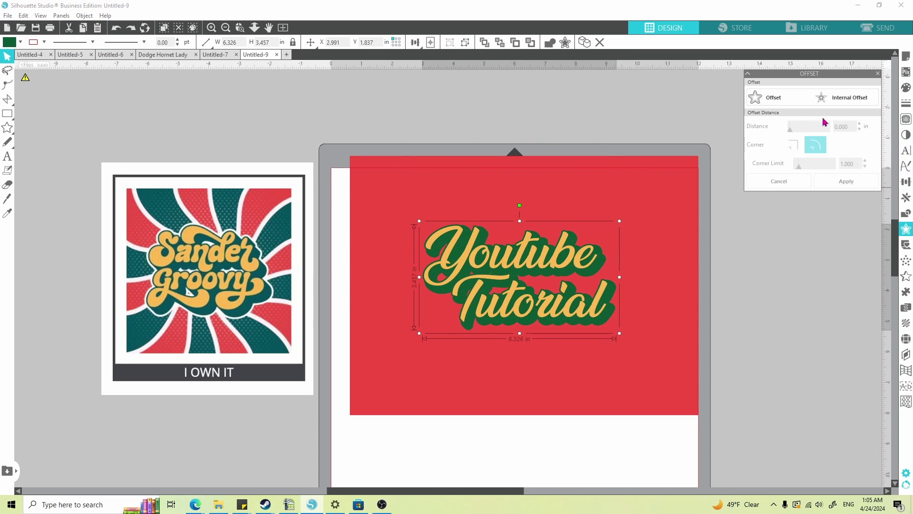
pyautogui.click(783, 101)
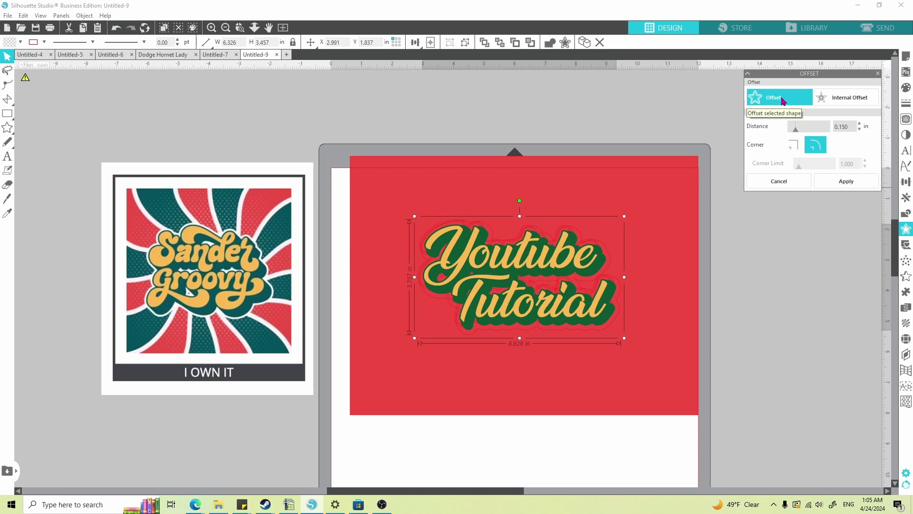
pyautogui.click(44, 41)
pyautogui.click(41, 56)
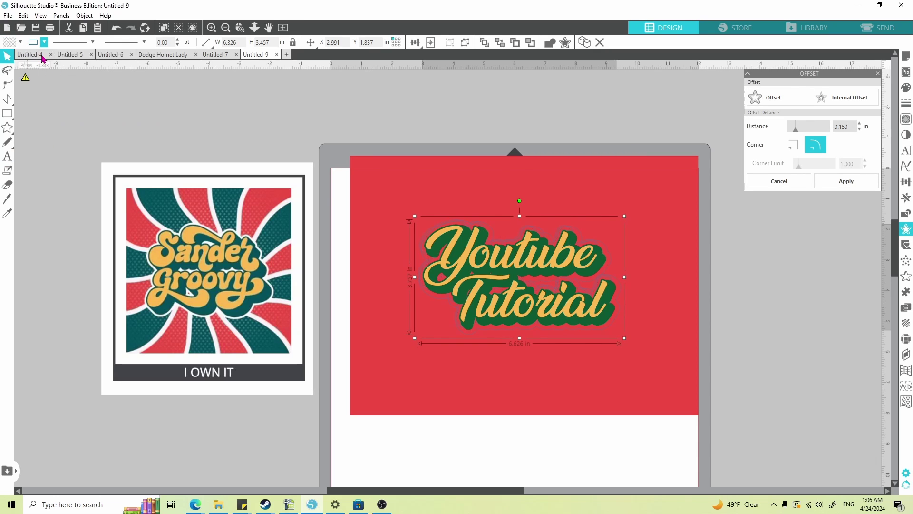
# Try an offset distance of 0.05 in around the grouped lettering
pyautogui.moveTo(853, 128); pyautogui.dragTo(823, 128)
pyautogui.write('.05')
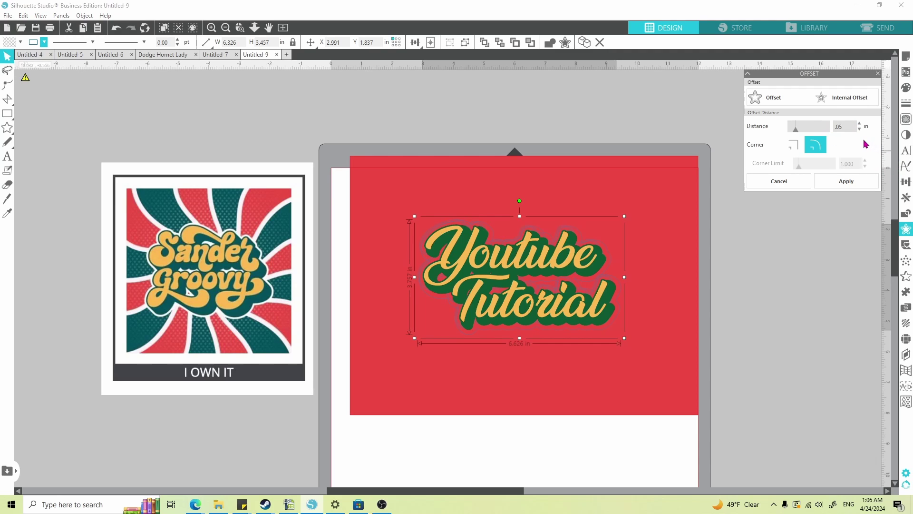
pyautogui.moveTo(860, 75)
pyautogui.mouseDown()
pyautogui.moveTo(666, 172)
pyautogui.moveTo(856, 85)
pyautogui.mouseUp()
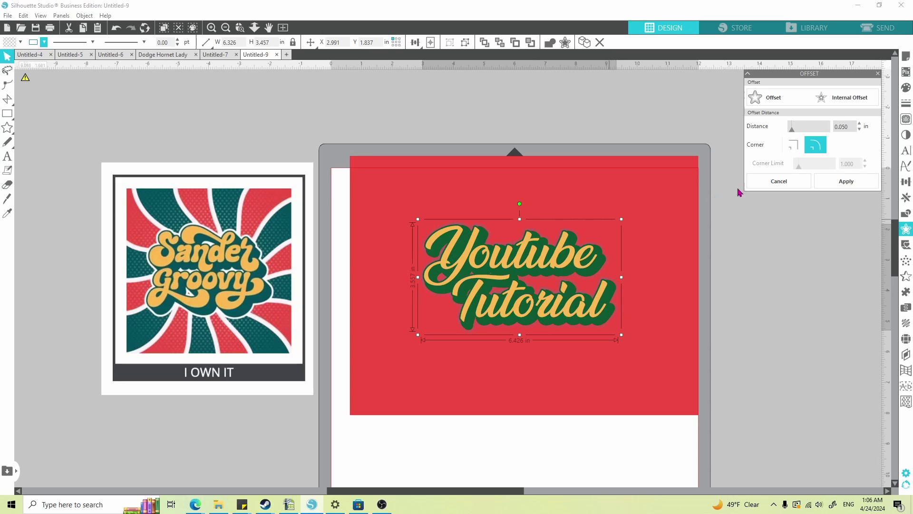
# Set the offset distance to 0.075 in and apply it
pyautogui.doubleClick(848, 125)
pyautogui.write('.075')
pyautogui.press('Return')
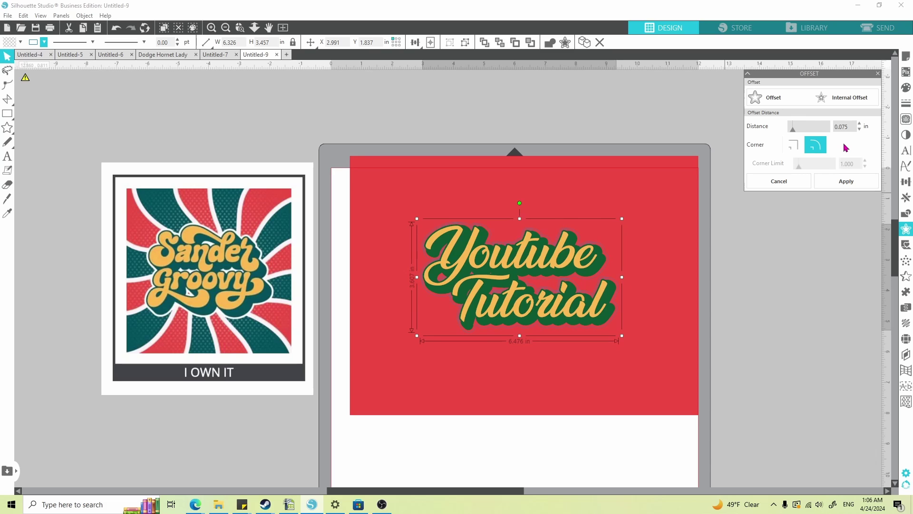
pyautogui.click(832, 186)
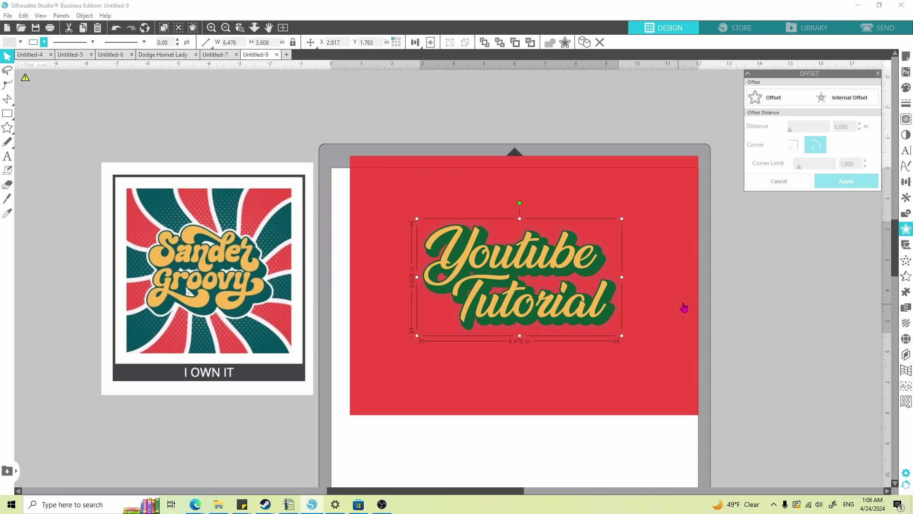
# Edit the new offset's points in the gaps between the two words and leave point editing
pyautogui.doubleClick(499, 296)
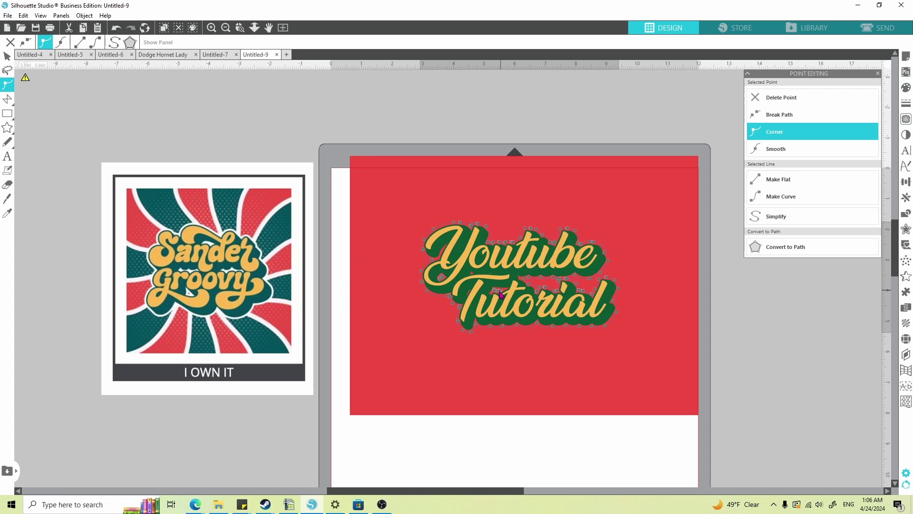
pyautogui.click(467, 292)
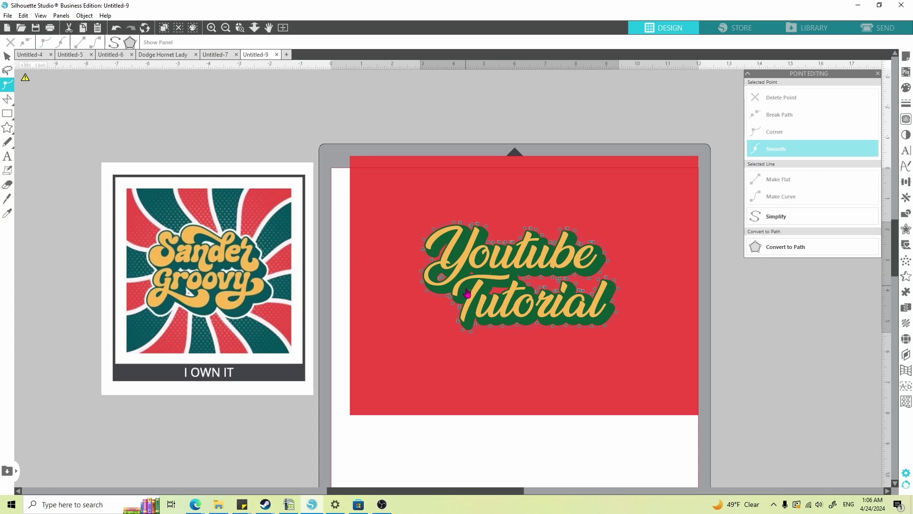
pyautogui.click(444, 280)
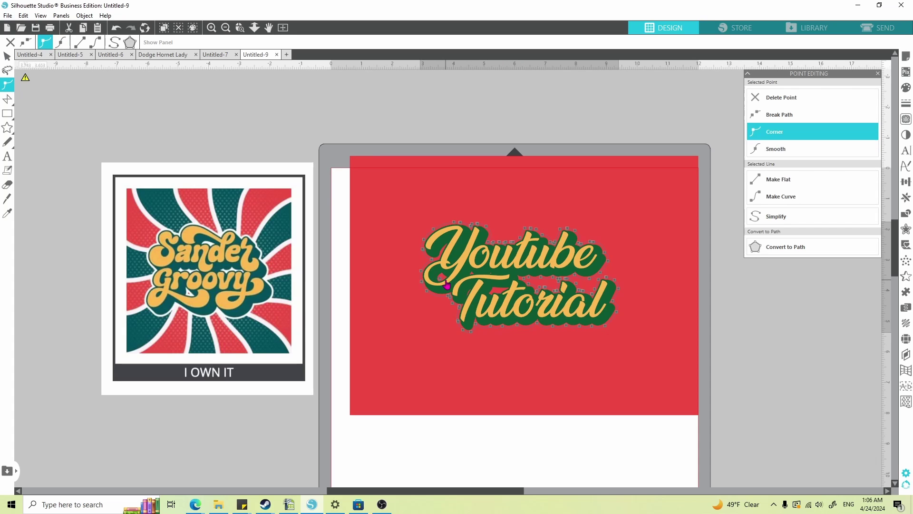
pyautogui.click(478, 291)
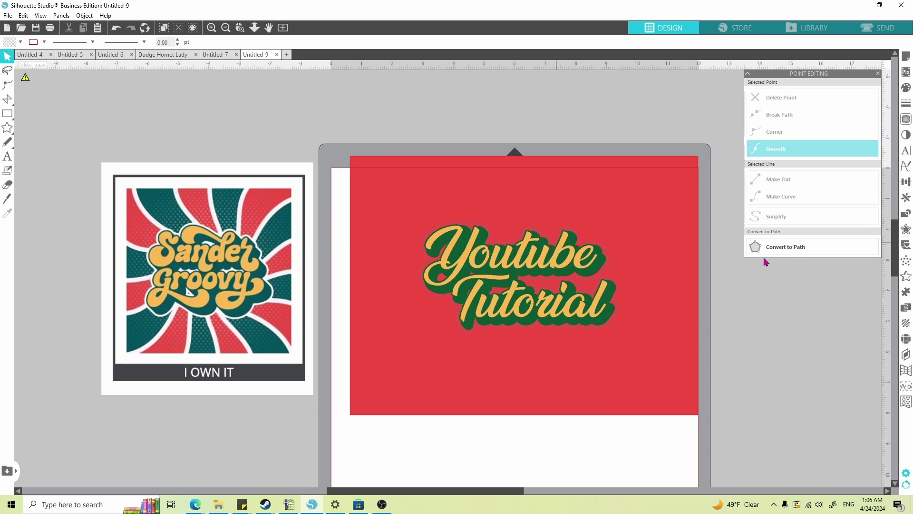
# Select the outermost offset together with the red background rectangle and subtract the offset shape from the background
pyautogui.moveTo(406, 113); pyautogui.dragTo(590, 347)
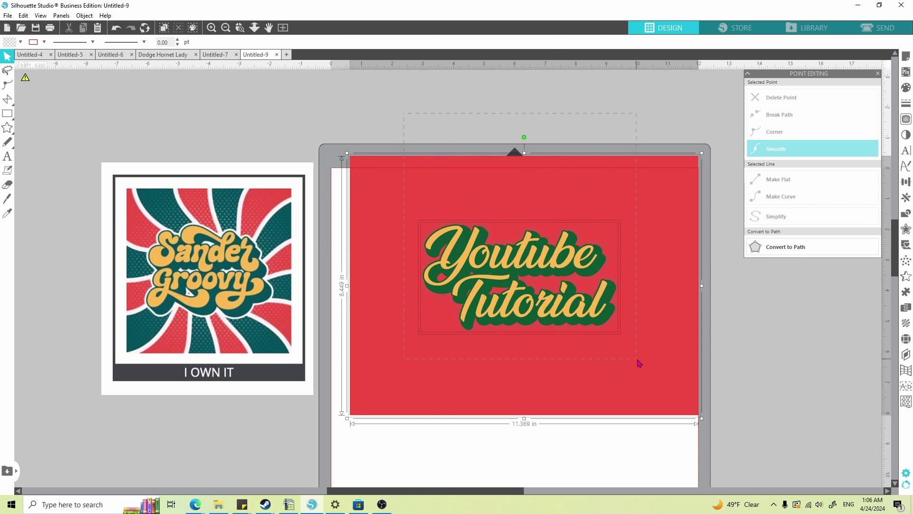
pyautogui.keyDown('shift'); pyautogui.click(671, 318); pyautogui.keyUp('shift')
pyautogui.click(721, 290)
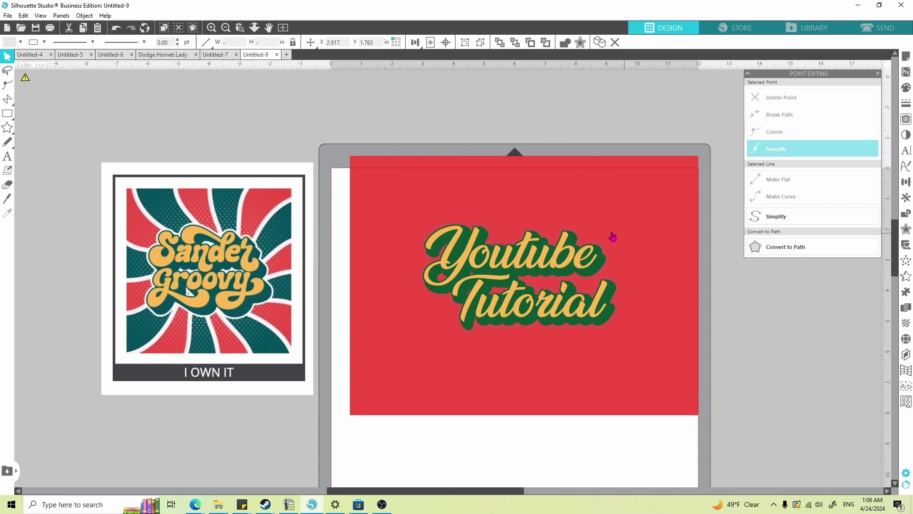
pyautogui.moveTo(737, 259); pyautogui.dragTo(614, 280)
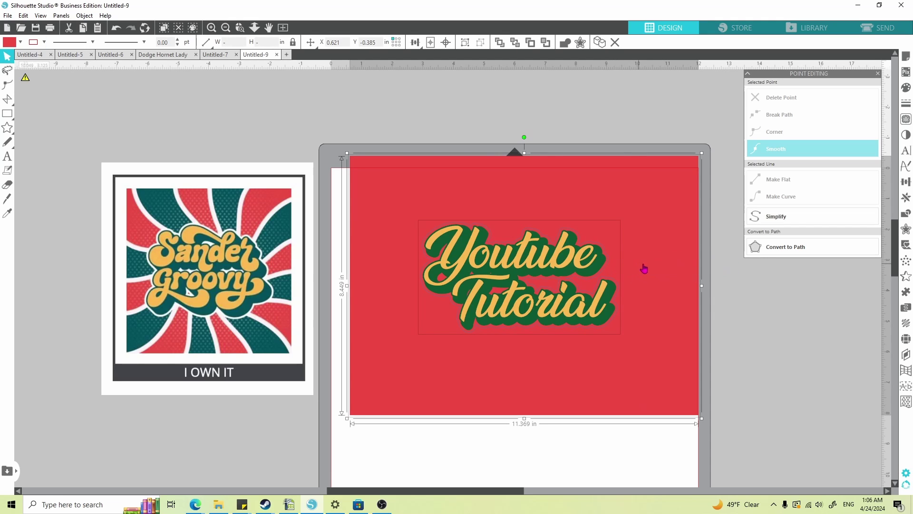
pyautogui.click(906, 229)
pyautogui.click(906, 214)
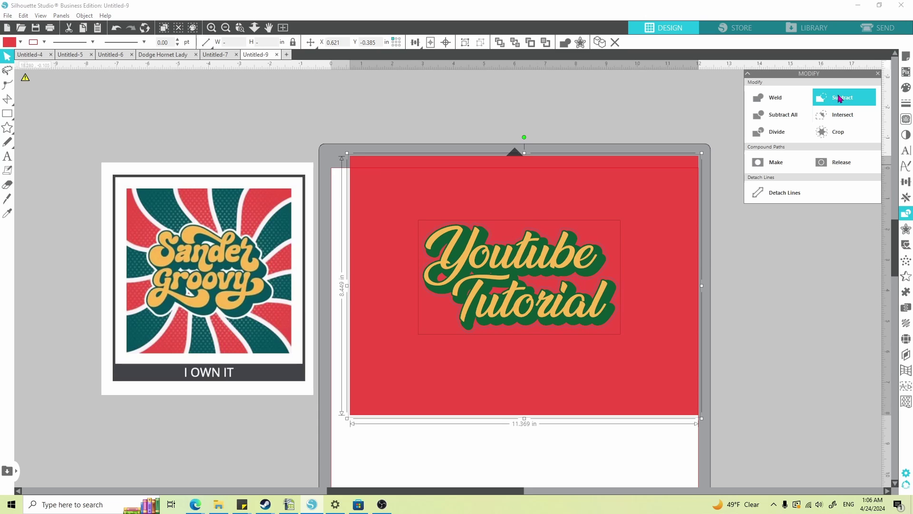
pyautogui.click(840, 98)
pyautogui.click(756, 299)
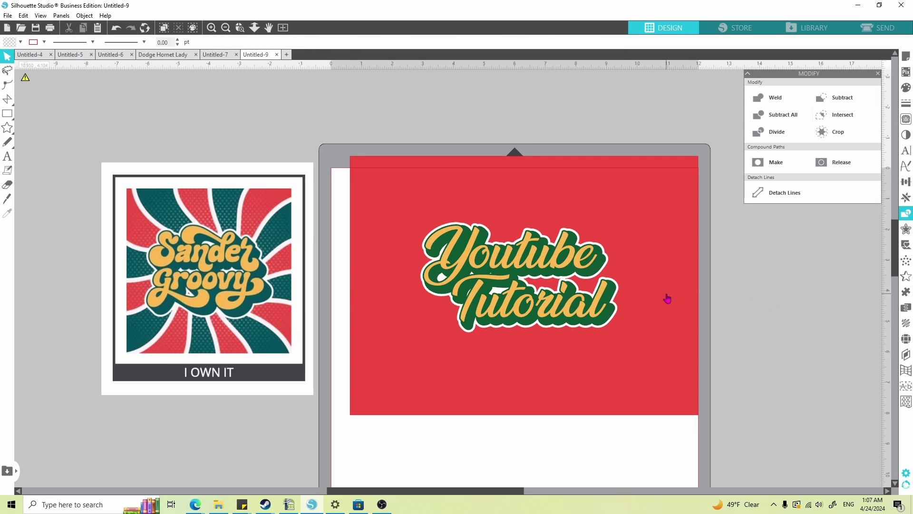
# Move the leftover red piece out of the gap between "Youtube" and "Tutorial" and delete it
pyautogui.doubleClick(542, 291)
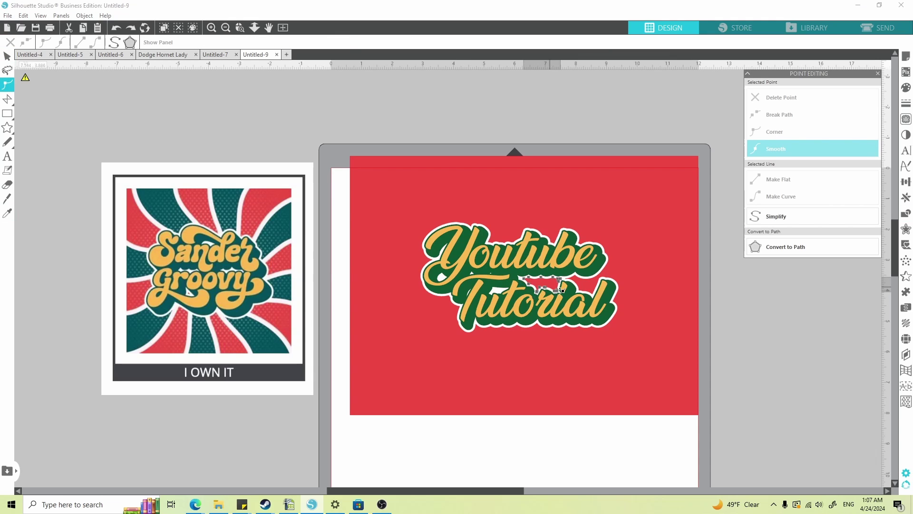
pyautogui.click(766, 332)
pyautogui.moveTo(531, 282); pyautogui.dragTo(762, 362)
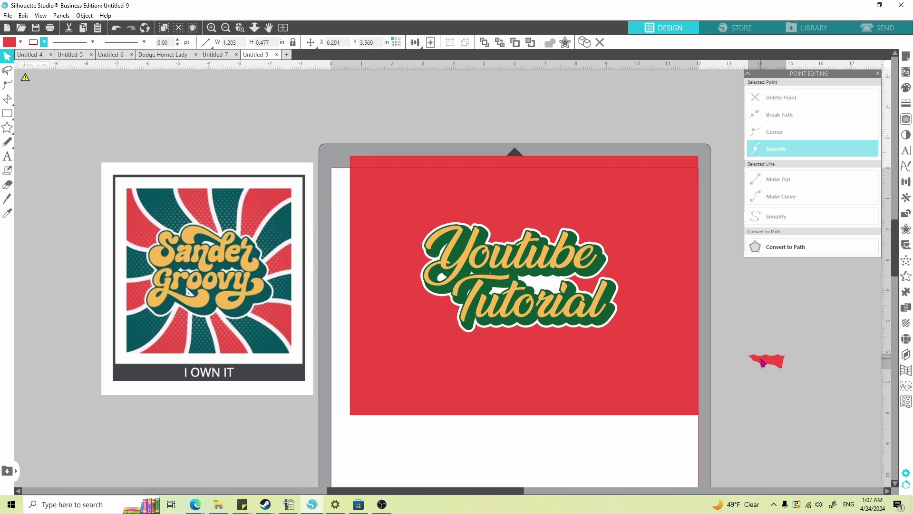
pyautogui.moveTo(761, 363); pyautogui.dragTo(734, 357)
pyautogui.press('Delete')
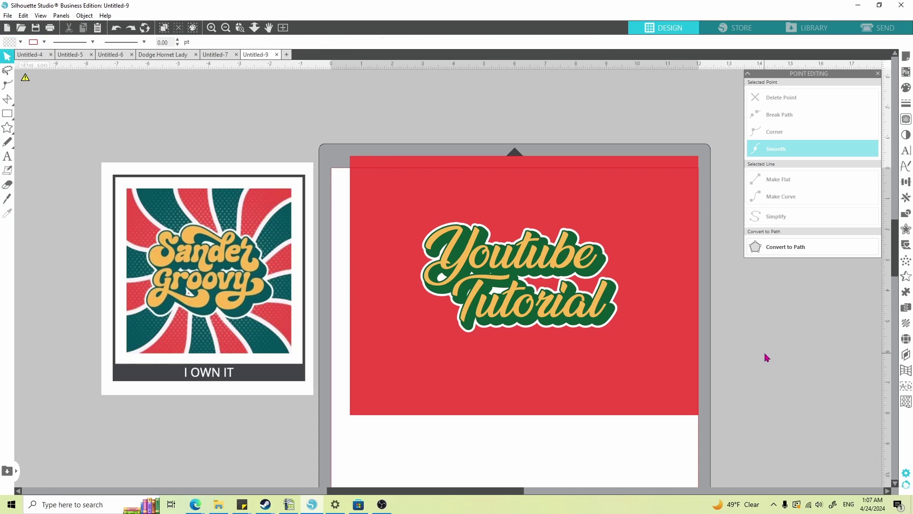
pyautogui.click(550, 282)
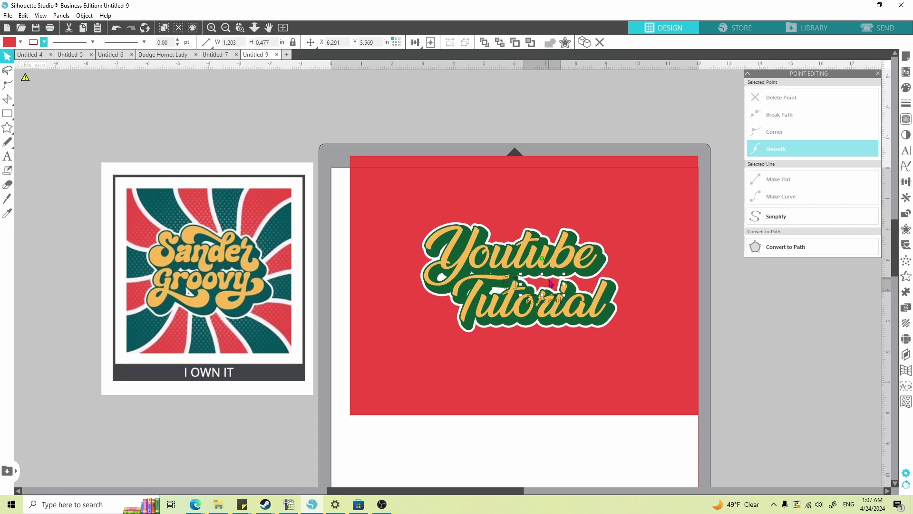
pyautogui.press('Delete')
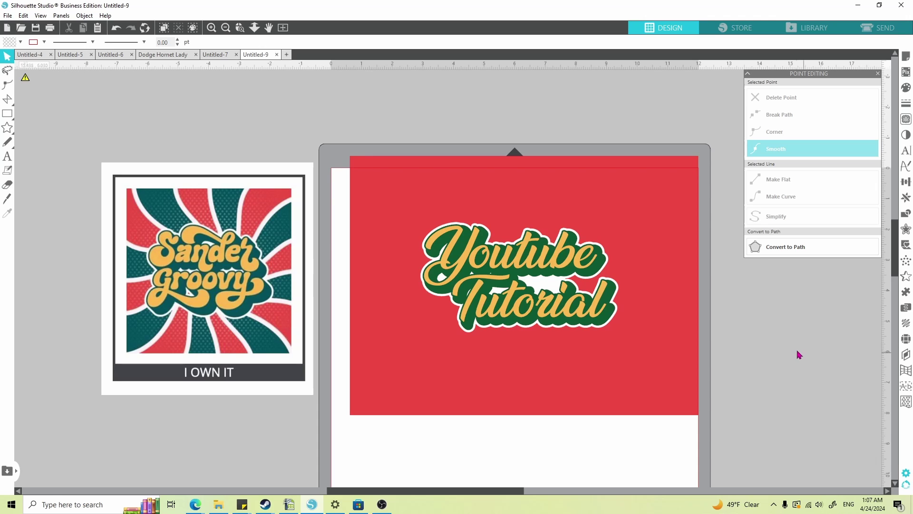
# Try to pick up the dark green from the Sander Groovy sample for the piece between the words
pyautogui.click(190, 292)
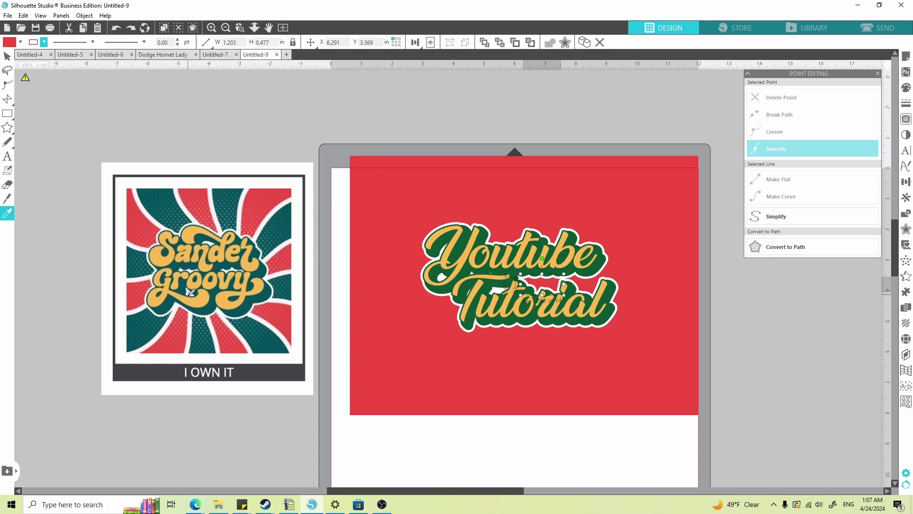
pyautogui.press('Escape')
pyautogui.click(742, 376)
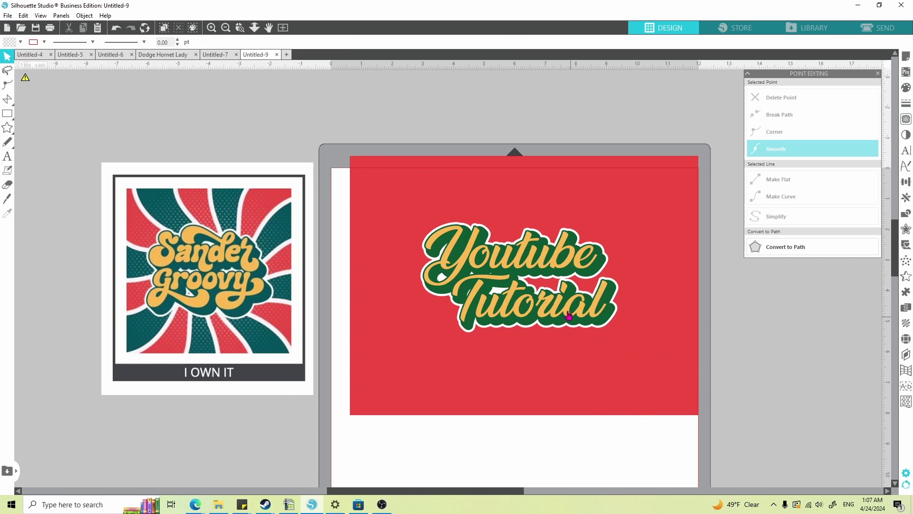
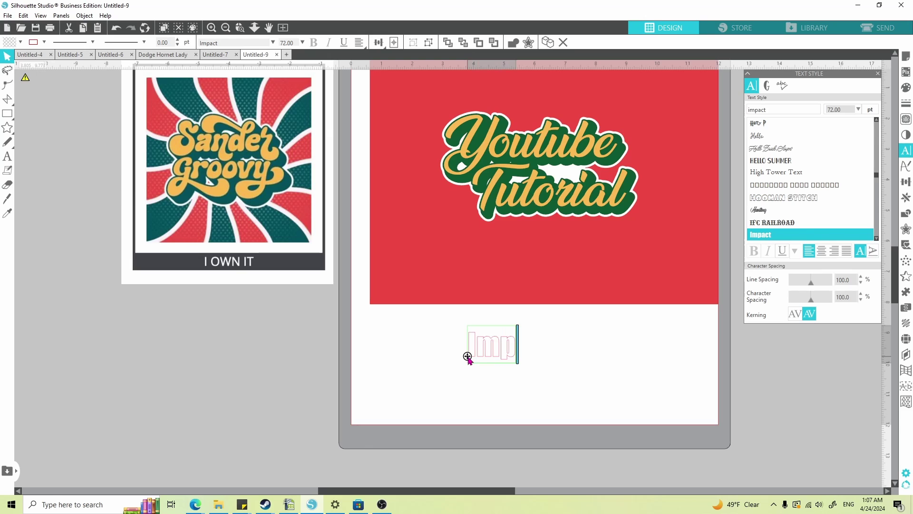
# Complete the word "Impact" below the red background and add "Font" as a separate text beneath it in the Impact font
pyautogui.write('act')
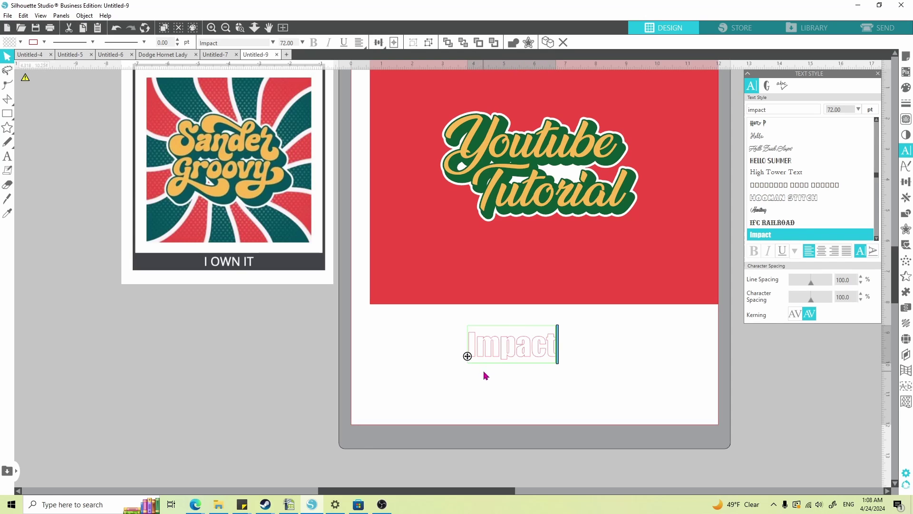
pyautogui.click(498, 385)
pyautogui.write('Font')
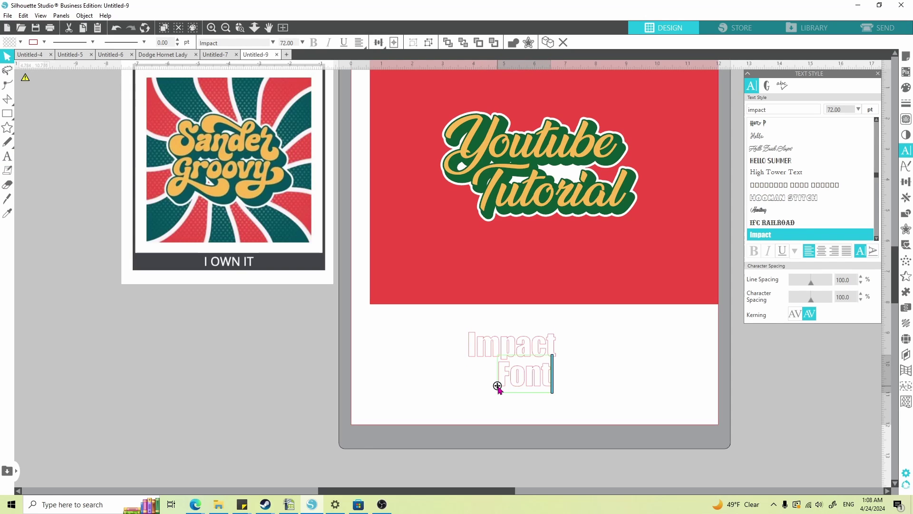
pyautogui.click(477, 387)
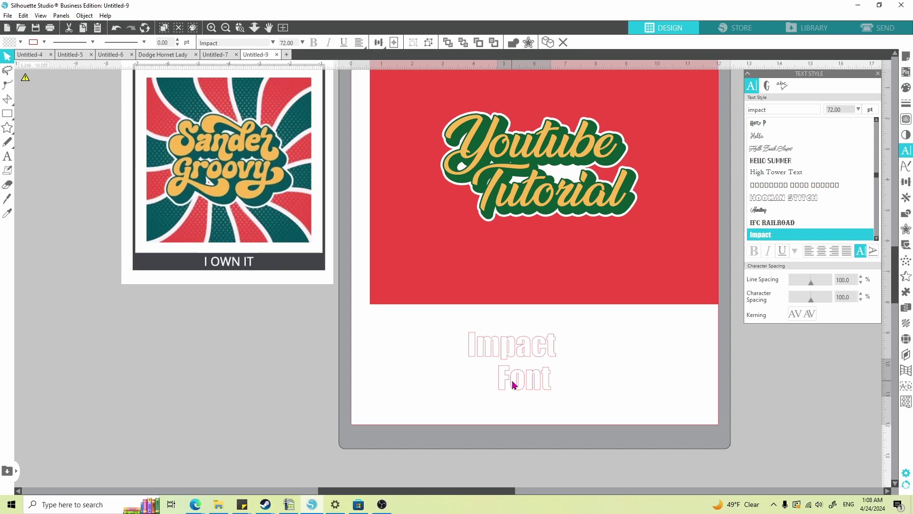
# Fill the words "Impact" and "Font" with the recently used golden yellow and clear their red outlines
pyautogui.moveTo(443, 344); pyautogui.dragTo(564, 403)
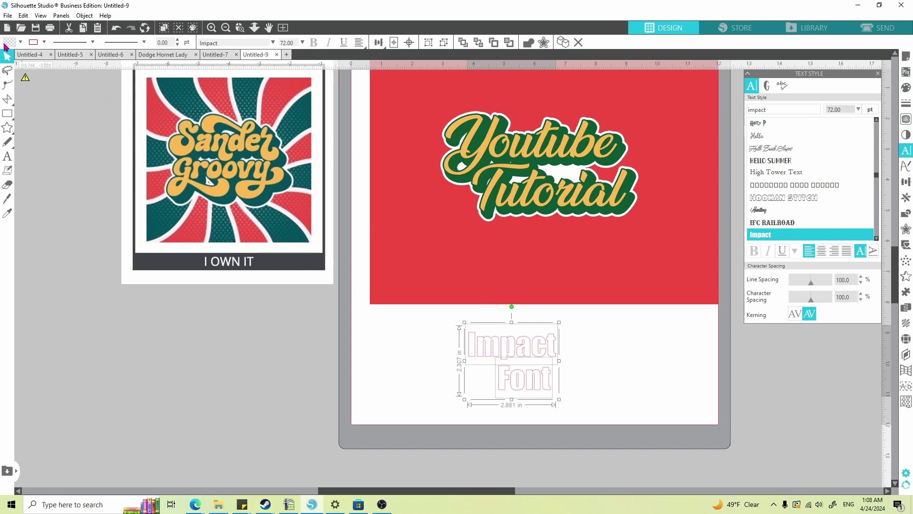
pyautogui.click(19, 42)
pyautogui.click(43, 57)
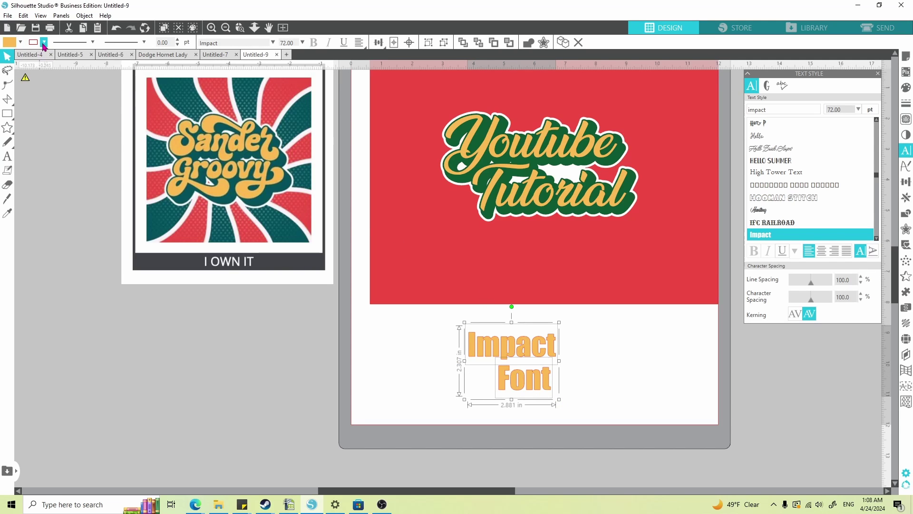
pyautogui.click(44, 42)
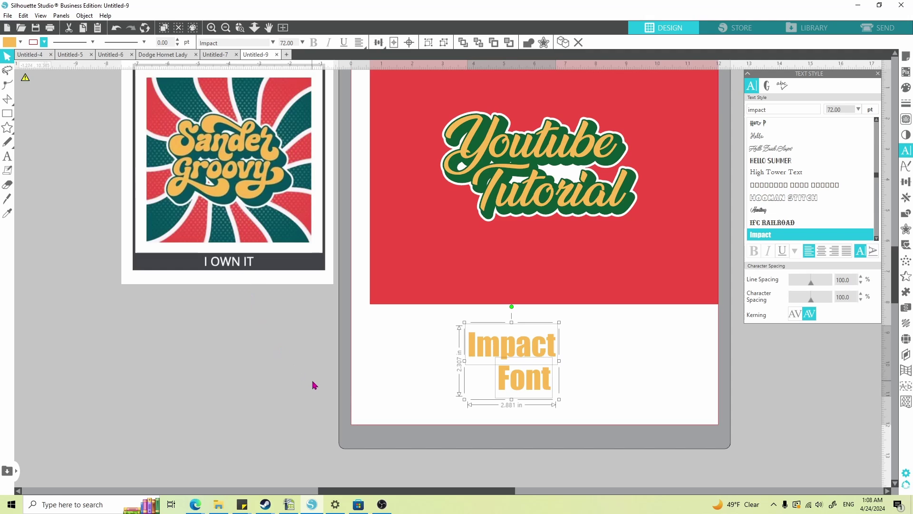
# Apply an outward offset of 0.05 in with rounded corners around both "Impact" and "Font"
pyautogui.click(362, 371)
pyautogui.moveTo(439, 330); pyautogui.dragTo(605, 393)
pyautogui.click(908, 230)
pyautogui.click(766, 97)
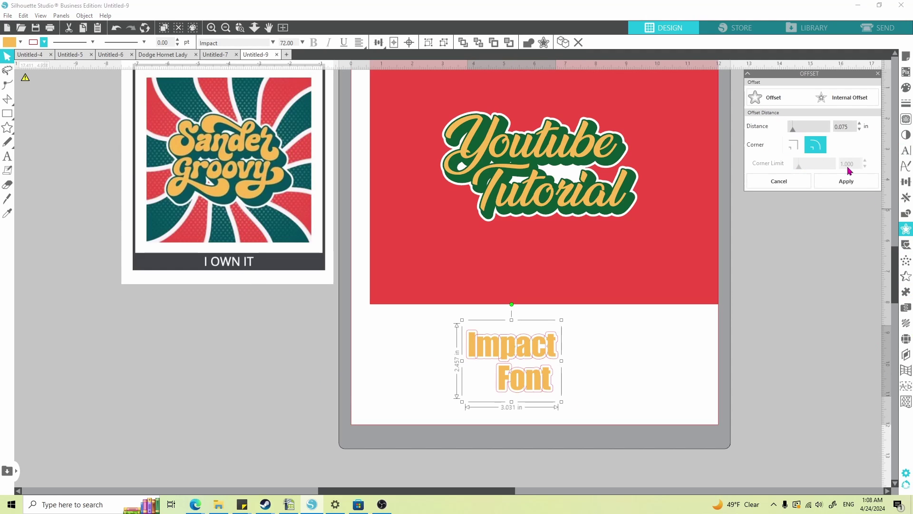
pyautogui.doubleClick(844, 125)
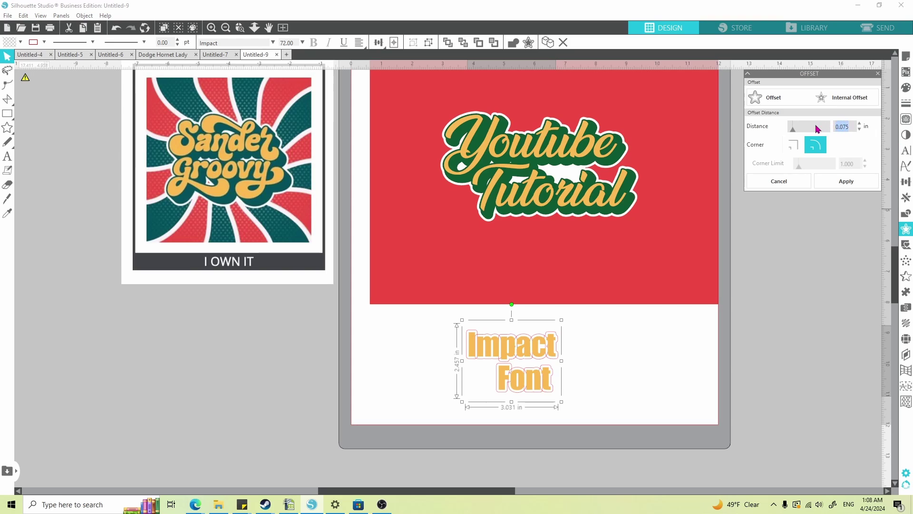
pyautogui.click(827, 185)
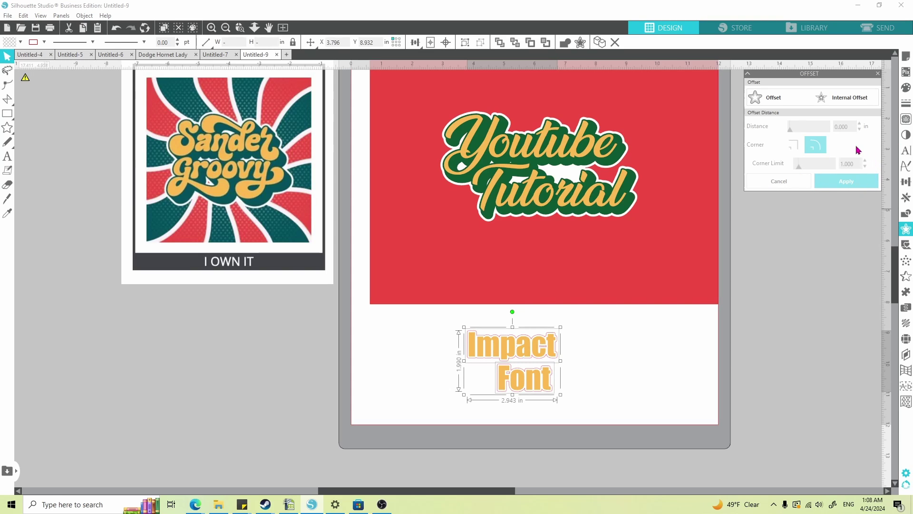
# Apply a second, wider offset around "Impact Font" and shift it slightly right and down as a shadow
pyautogui.click(613, 328)
pyautogui.click(539, 352)
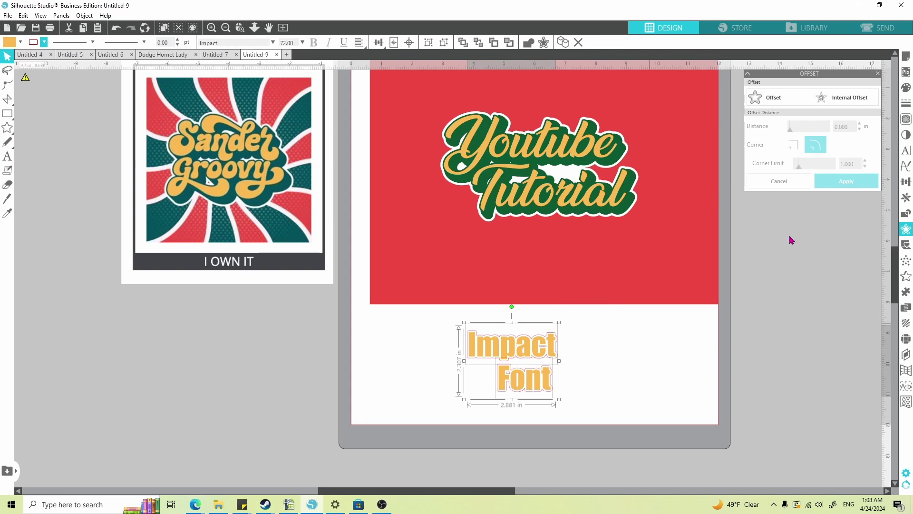
pyautogui.click(764, 97)
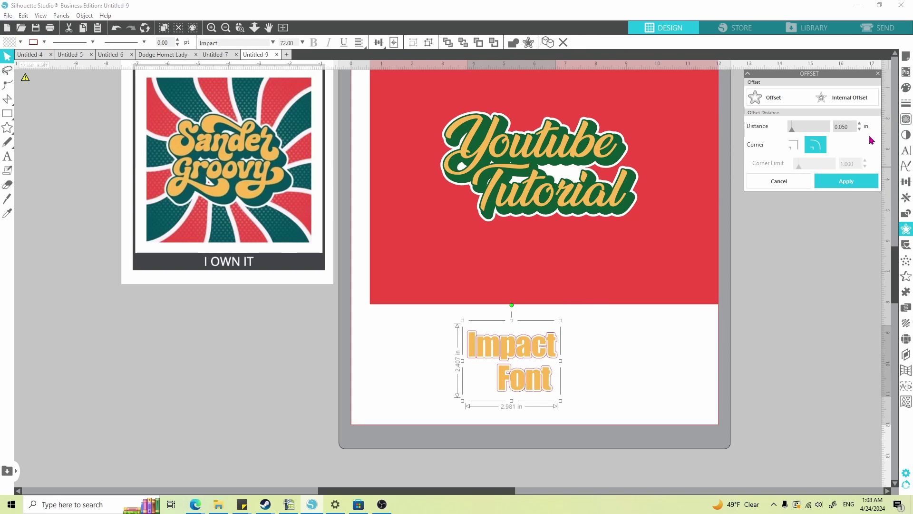
pyautogui.click(852, 126)
pyautogui.press('Return')
pyautogui.click(846, 181)
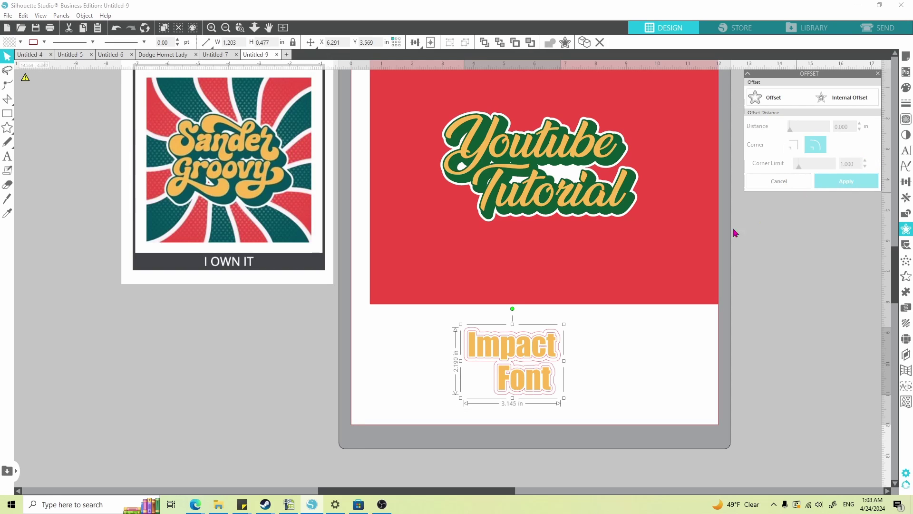
pyautogui.press('Right')
pyautogui.press('Down')
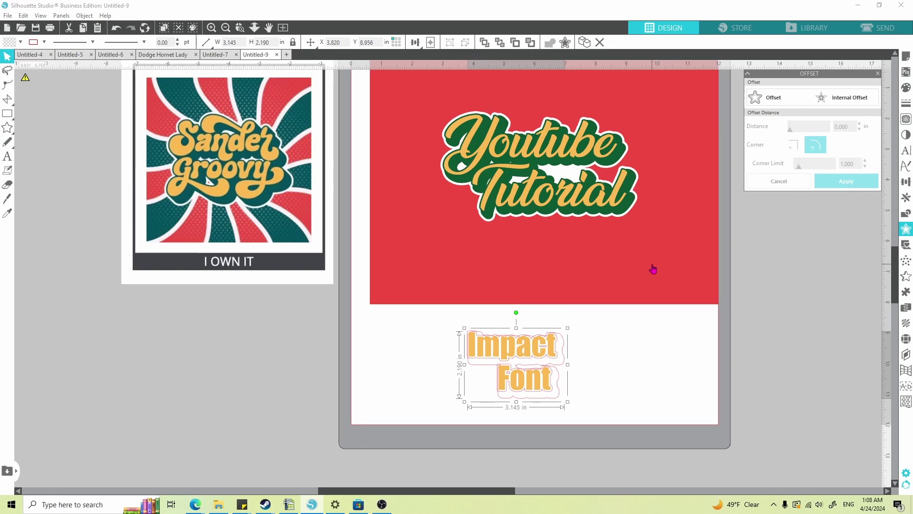
# Fill the shifted shadow and the inner offsets around "Impact" and "Font" with the recently used dark green
pyautogui.click(461, 311)
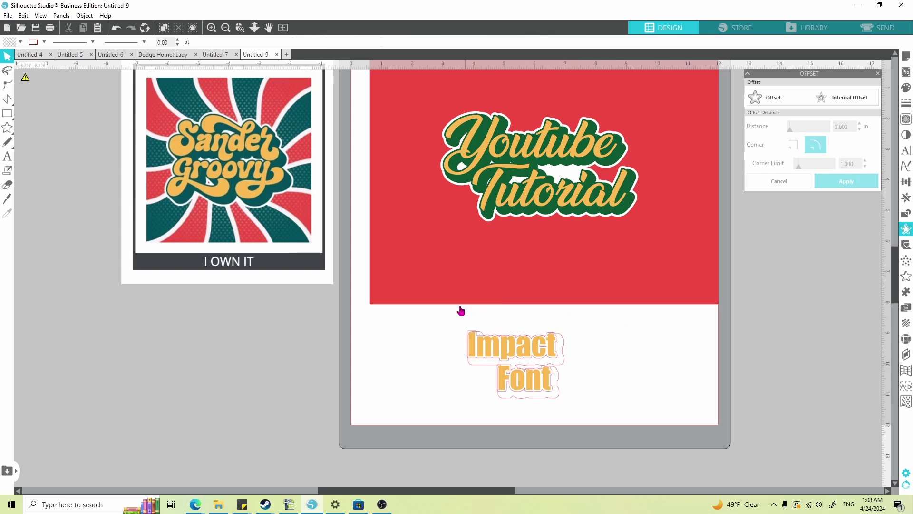
pyautogui.click(470, 346)
pyautogui.click(470, 347)
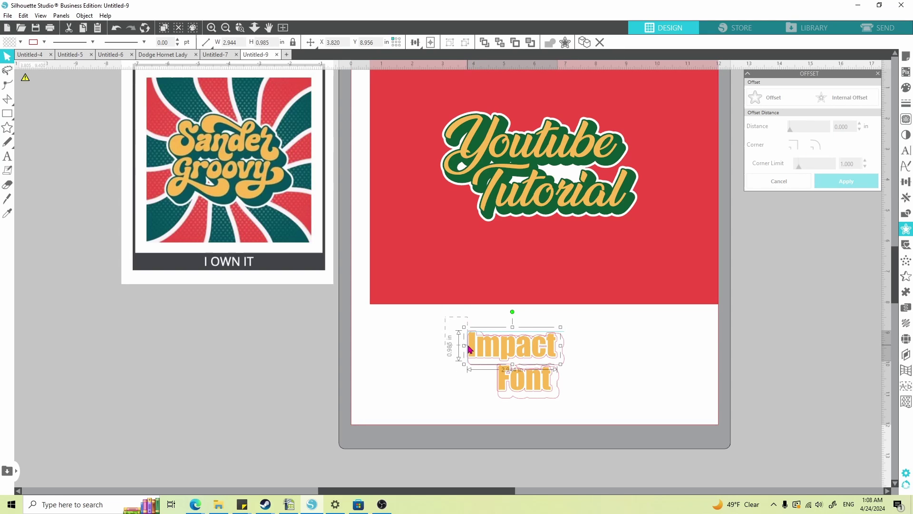
pyautogui.keyDown('shift'); pyautogui.click(469, 349); pyautogui.keyUp('shift')
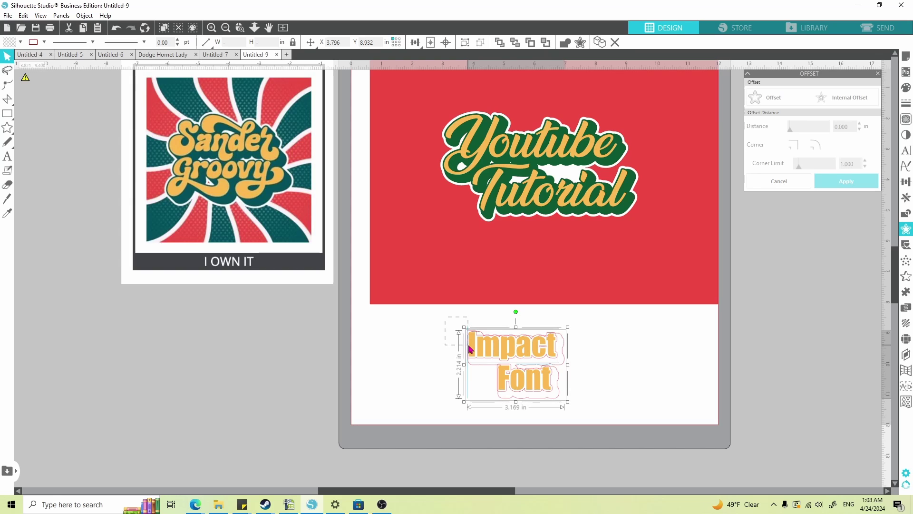
pyautogui.click(20, 42)
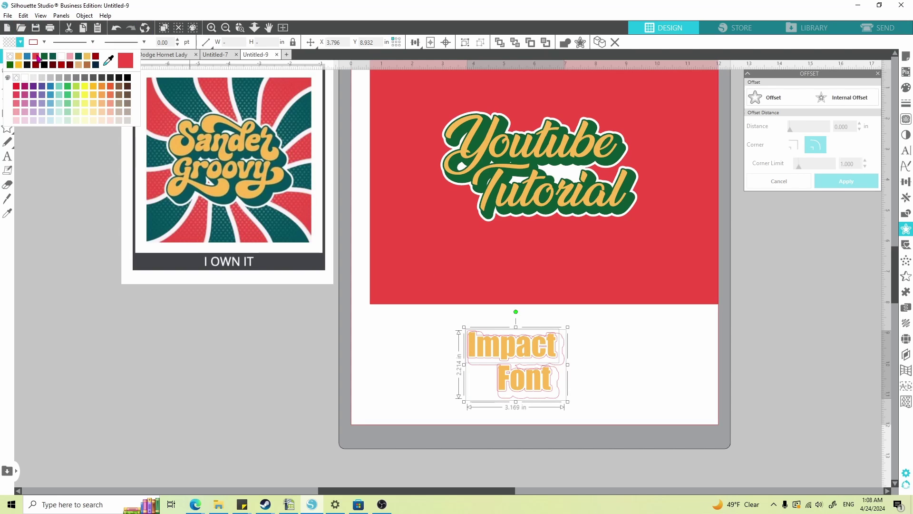
pyautogui.click(44, 56)
pyautogui.click(613, 370)
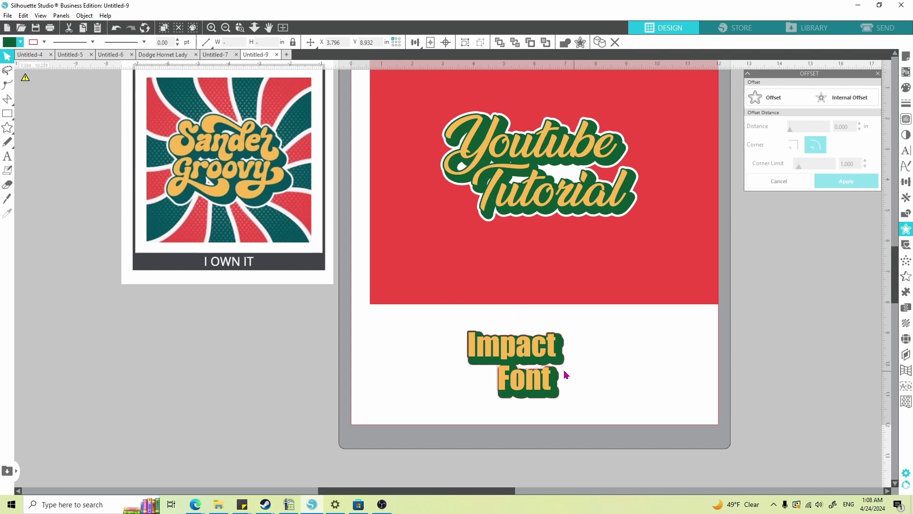
pyautogui.click(545, 372)
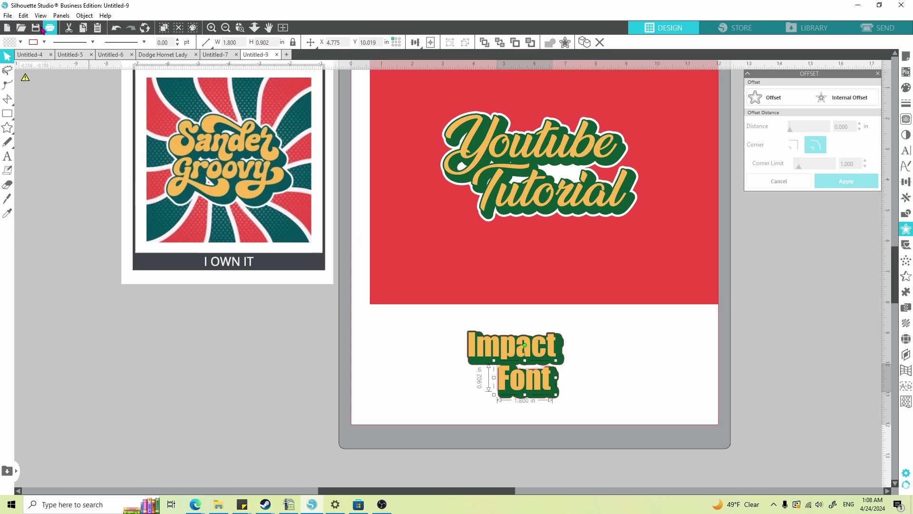
pyautogui.click(20, 43)
pyautogui.click(13, 64)
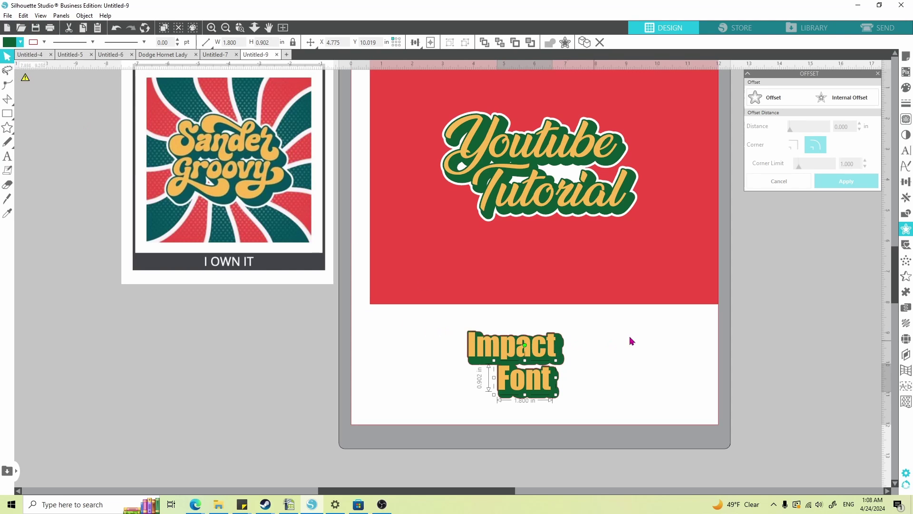
# Clear the red outline colour from all the "Impact Font" lettering and offset shapes and deselect them
pyautogui.moveTo(630, 332); pyautogui.dragTo(452, 398)
pyautogui.click(44, 43)
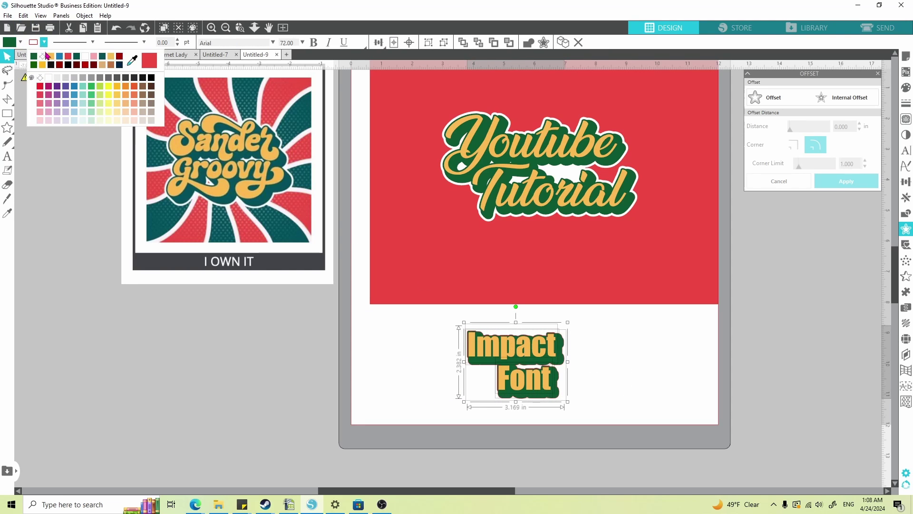
pyautogui.click(722, 376)
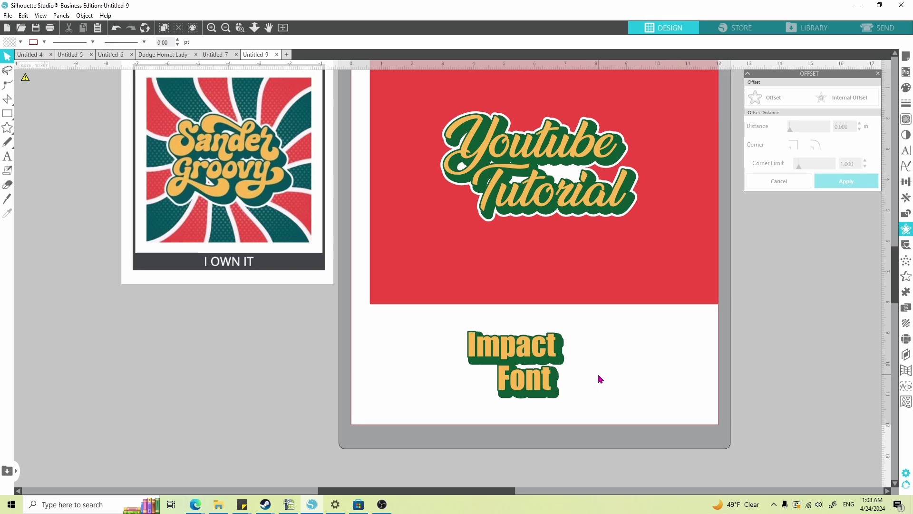
# Move the "Impact Font" lettering off the page beside it, and stretch the red background downward to a height of 13 in
pyautogui.click(537, 343)
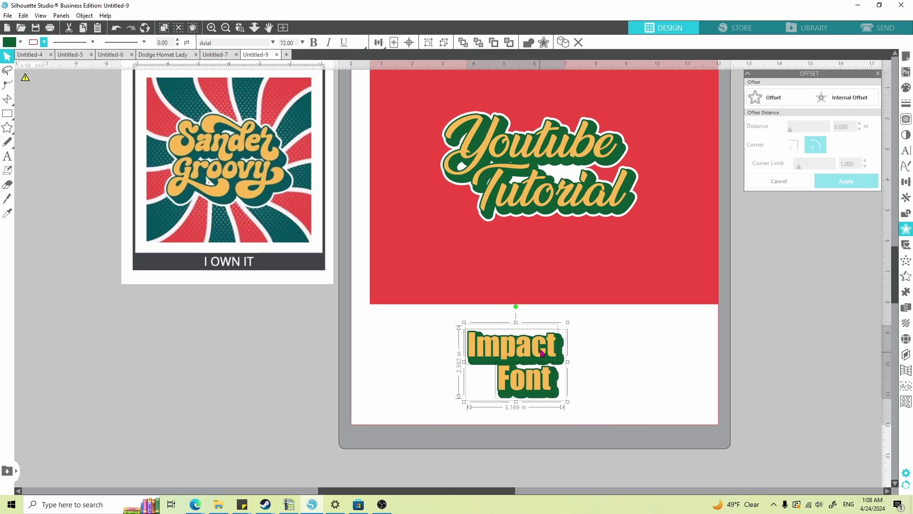
pyautogui.moveTo(547, 365); pyautogui.dragTo(295, 369)
pyautogui.click(296, 369)
pyautogui.click(565, 274)
pyautogui.moveTo(544, 305); pyautogui.dragTo(542, 442)
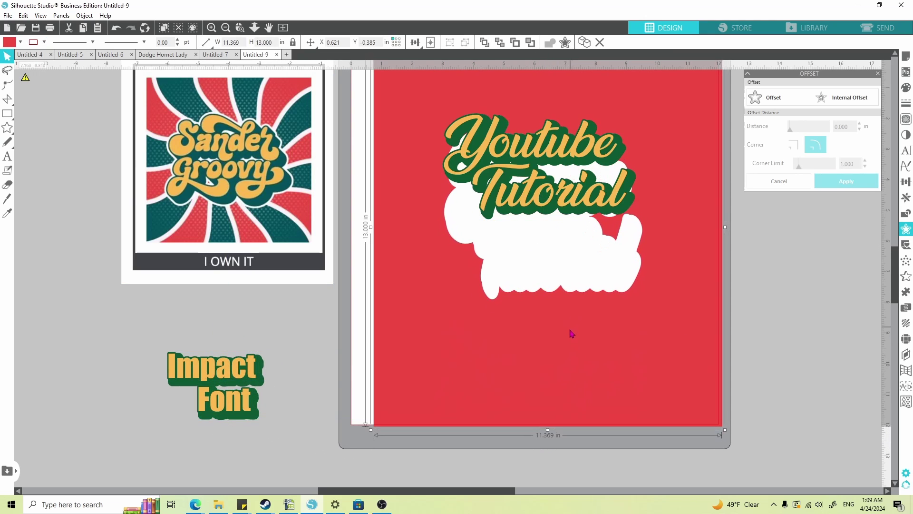
# Edit the points of the red background and delete those along the lower part of the stretched lettering cut-out
pyautogui.doubleClick(546, 315)
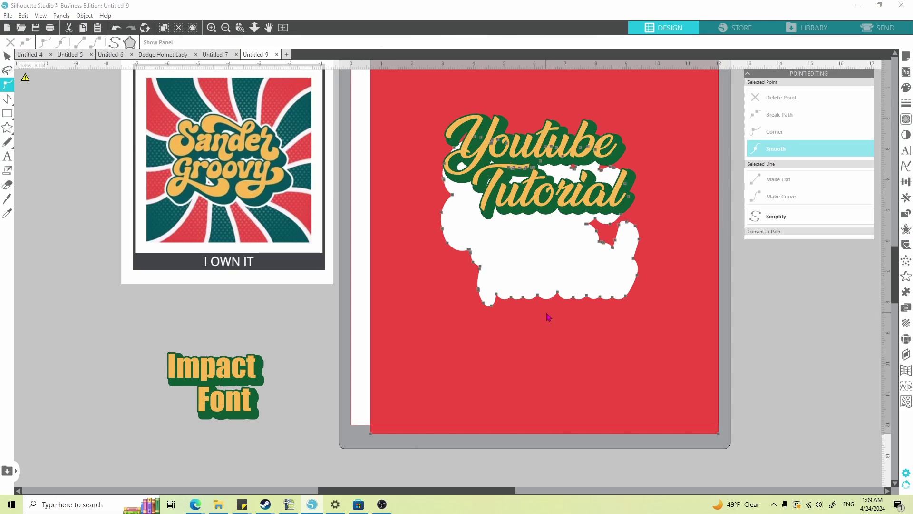
pyautogui.moveTo(438, 243); pyautogui.dragTo(693, 350)
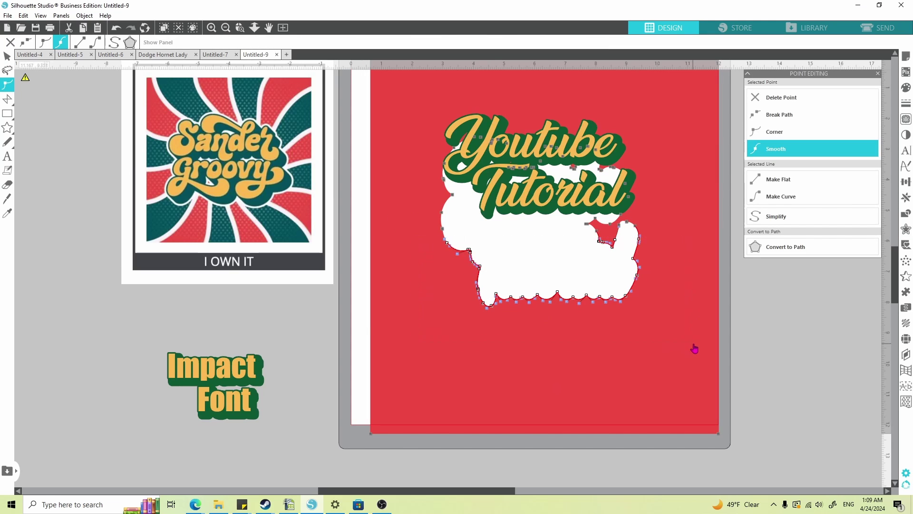
pyautogui.press('Delete')
# Move all the "Impact Font" lettering layers onto the red background below "Youtube Tutorial" and deselect them
pyautogui.moveTo(157, 316); pyautogui.dragTo(281, 432)
pyautogui.moveTo(228, 381); pyautogui.dragTo(557, 347)
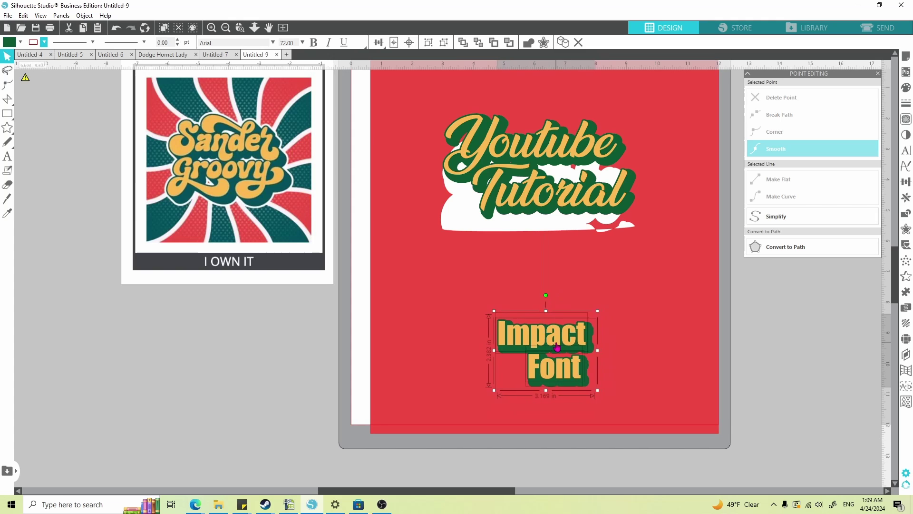
pyautogui.click(653, 324)
# Apply an outward offset of 0.075 in with rounded corners around the complete "Impact Font" lettering and its shadow
pyautogui.moveTo(357, 296); pyautogui.dragTo(625, 407)
pyautogui.click(906, 229)
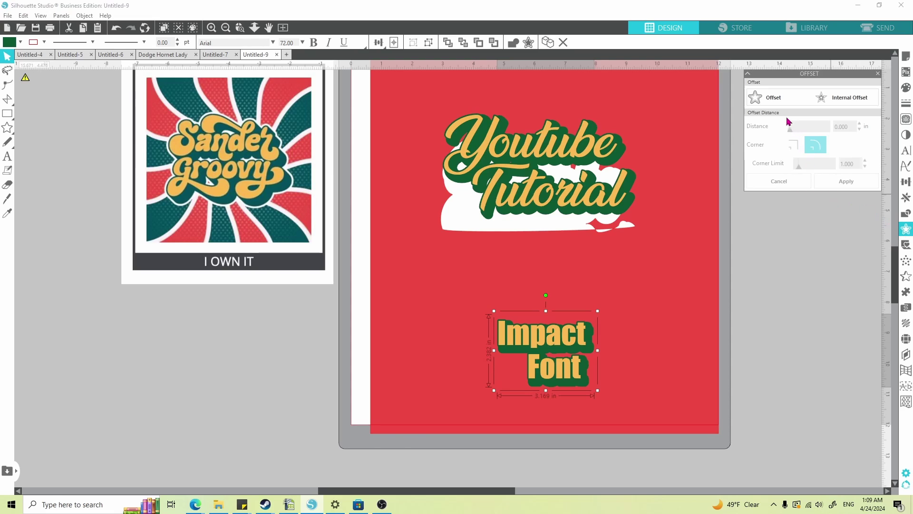
pyautogui.click(768, 97)
pyautogui.moveTo(855, 127); pyautogui.dragTo(823, 132)
pyautogui.write('.')
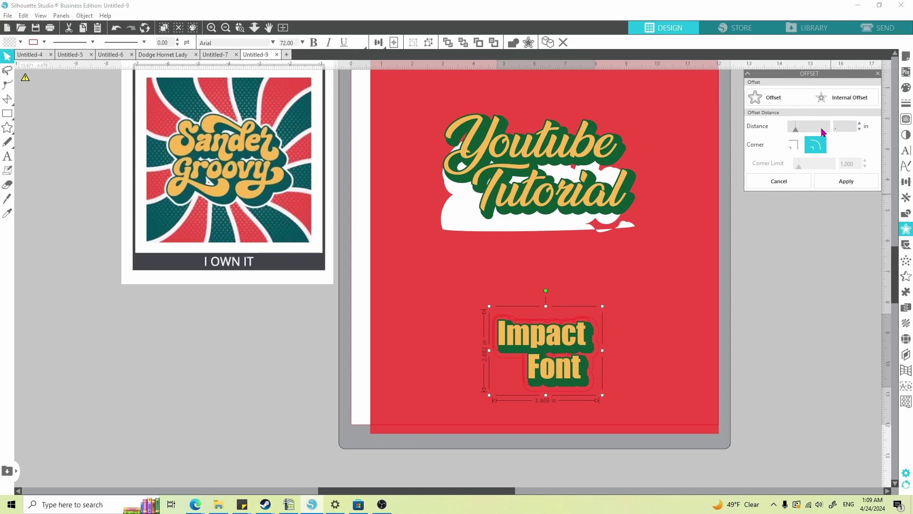
pyautogui.write('05')
pyautogui.press('Return')
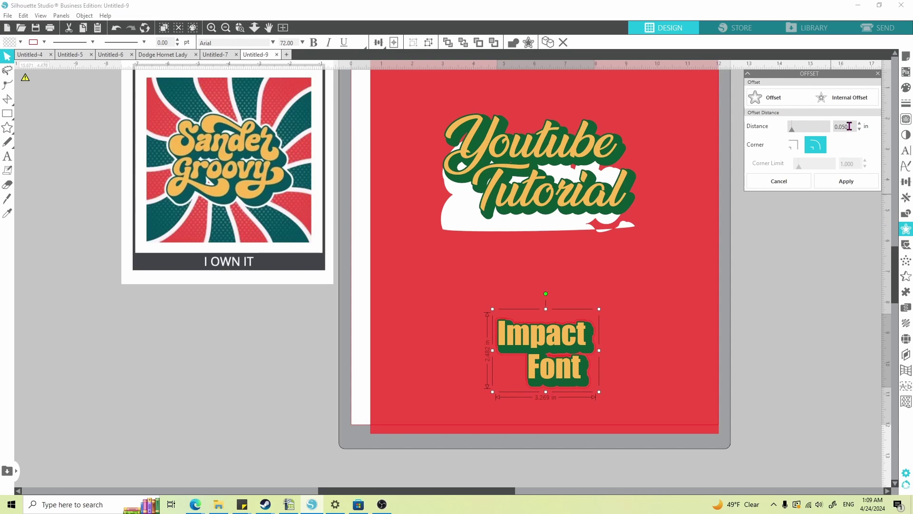
pyautogui.moveTo(849, 127); pyautogui.dragTo(812, 128)
pyautogui.write('.075')
pyautogui.press('Return')
pyautogui.click(846, 181)
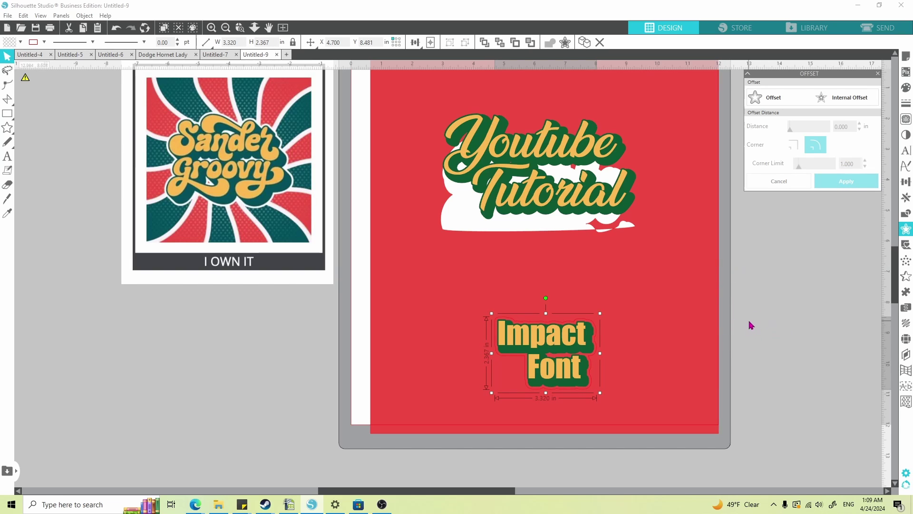
# Subtract the new outer offset around "Impact Font" from the red background to cut out a white border
pyautogui.moveTo(755, 309); pyautogui.dragTo(597, 340)
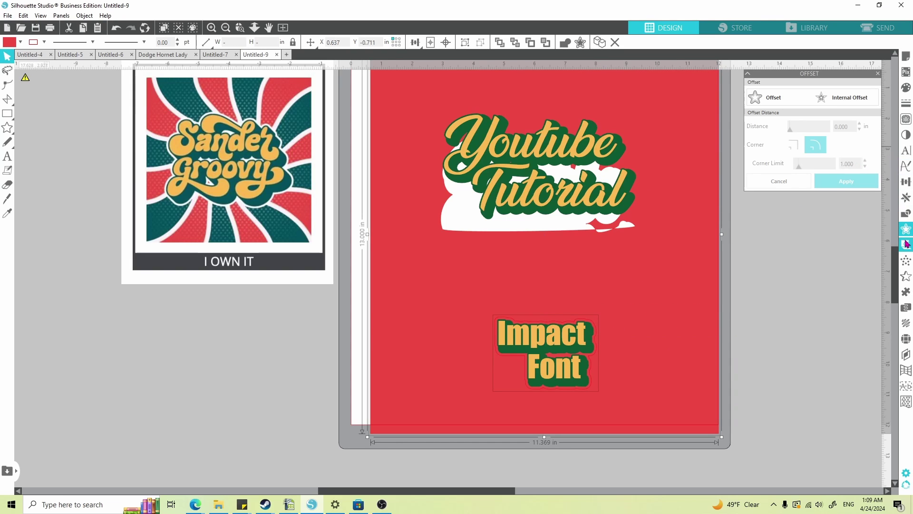
pyautogui.click(906, 213)
pyautogui.click(840, 102)
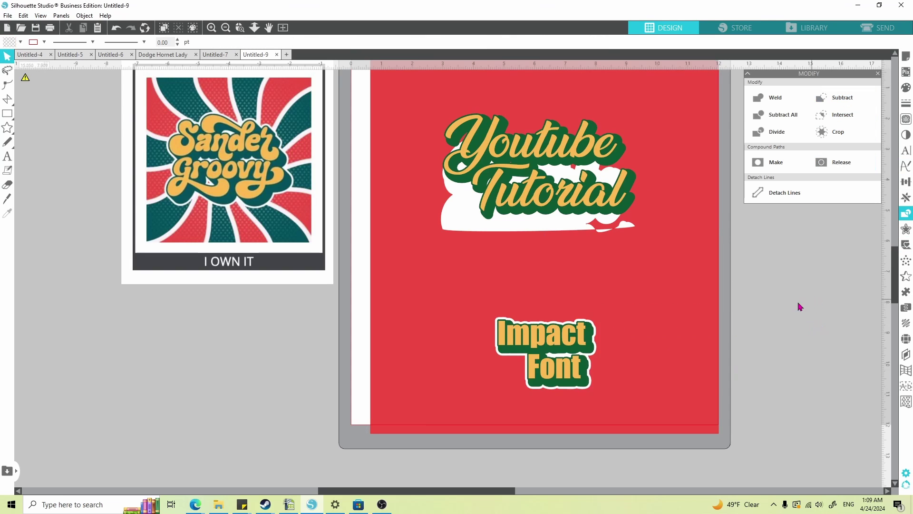
pyautogui.moveTo(805, 314); pyautogui.dragTo(791, 363)
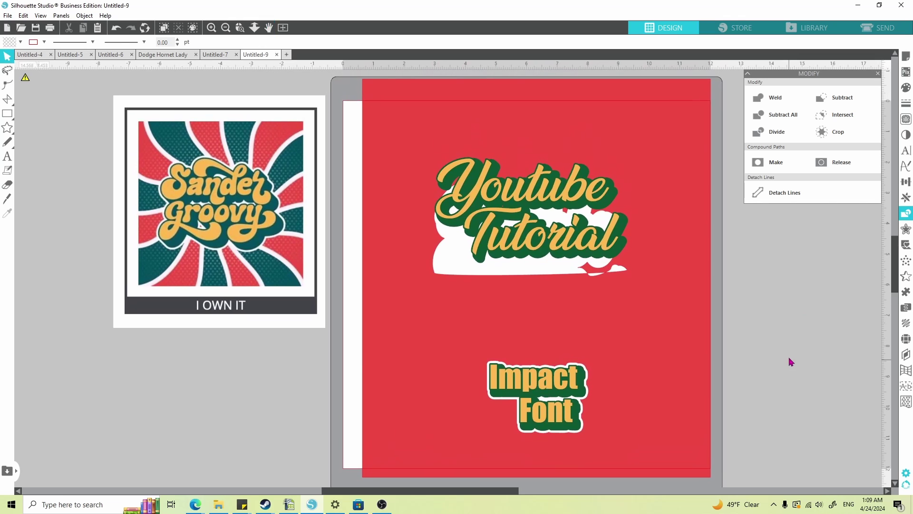
# Duplicate the "Impact Font" lettering to the left of the original and delete the copy's wide green shadow
pyautogui.click(548, 389)
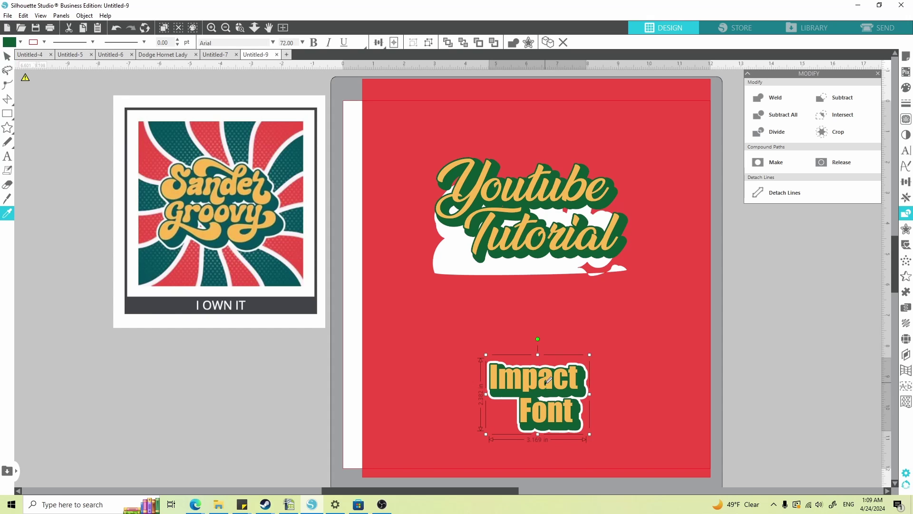
pyautogui.hotkey('ctrl', 'd')
pyautogui.moveTo(448, 380); pyautogui.dragTo(435, 381)
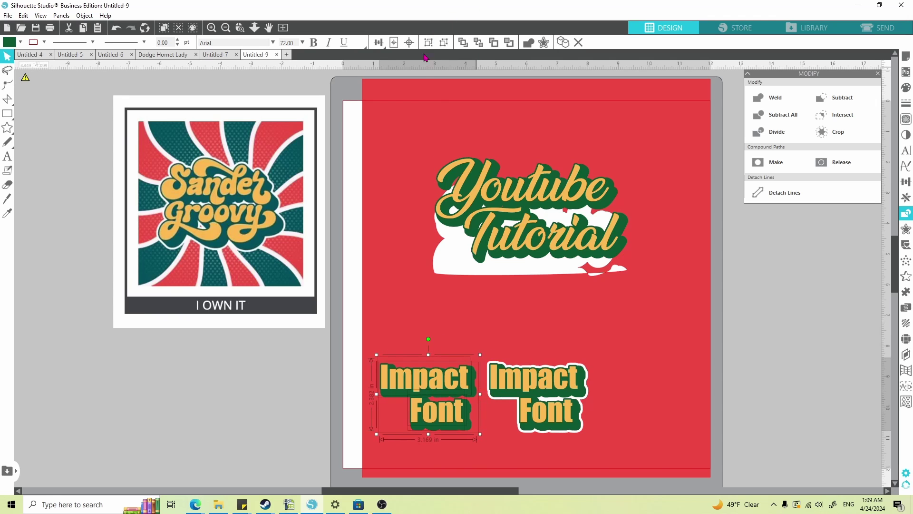
pyautogui.click(413, 399)
pyautogui.click(342, 395)
pyautogui.click(404, 399)
pyautogui.press('Delete')
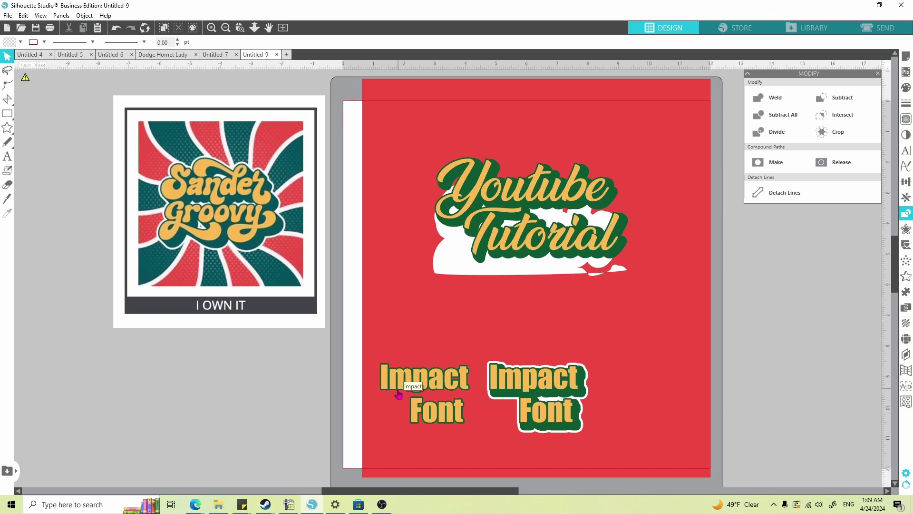
# Nudge the copy's "Font" word with its outline up and to the right, so it sits closer under "Impact"
pyautogui.click(396, 418)
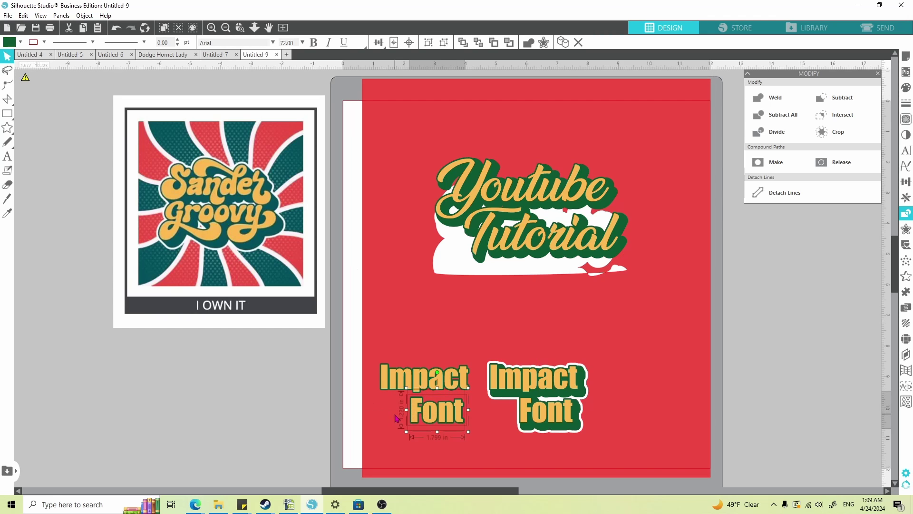
pyautogui.press('Up')
pyautogui.press('Up')
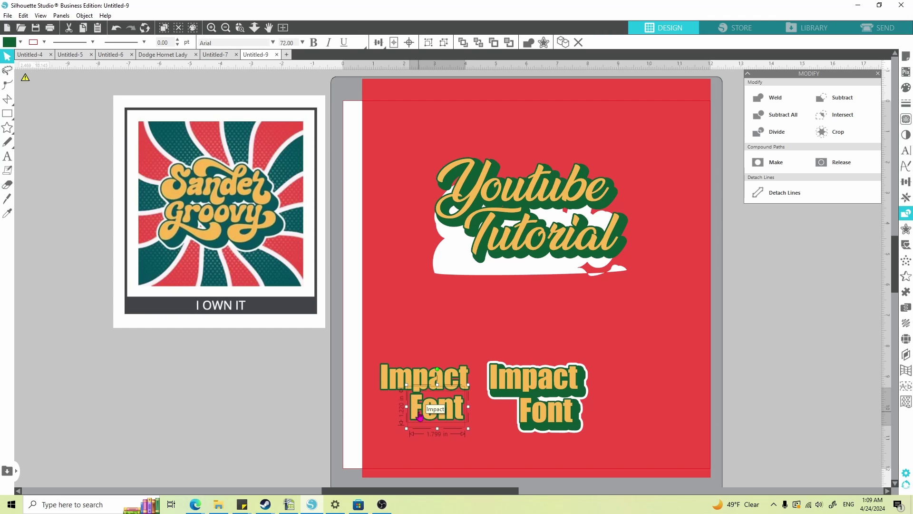
pyautogui.press('Right')
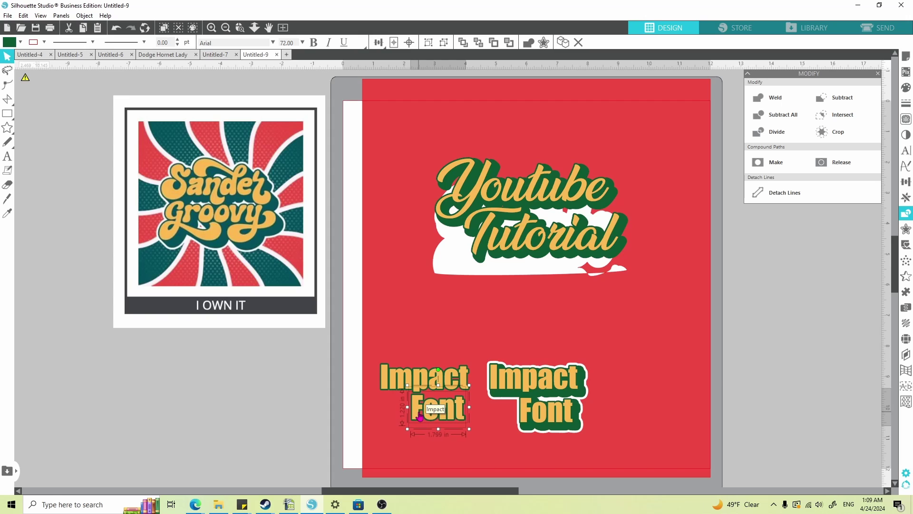
pyautogui.press('Right')
pyautogui.press('Right')
pyautogui.press('Right')
pyautogui.press('Right')
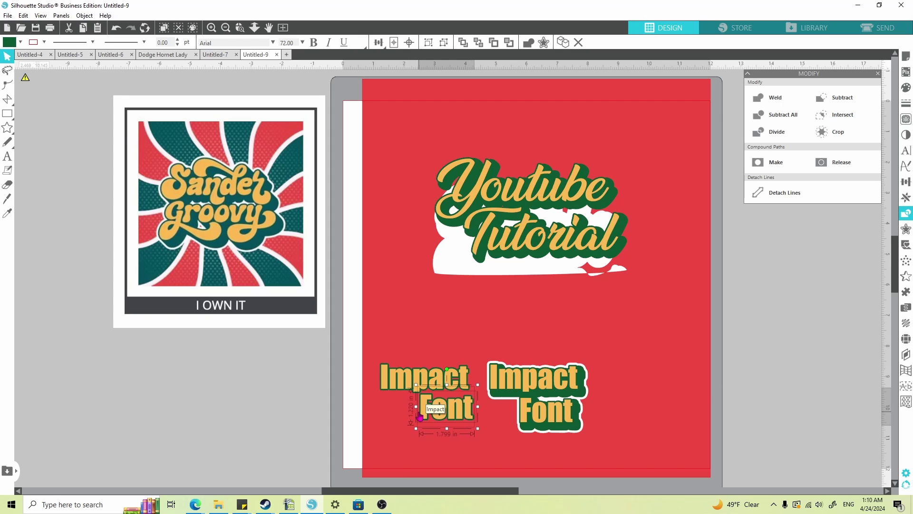
pyautogui.press('Up')
pyautogui.press('Right')
pyautogui.press('Up')
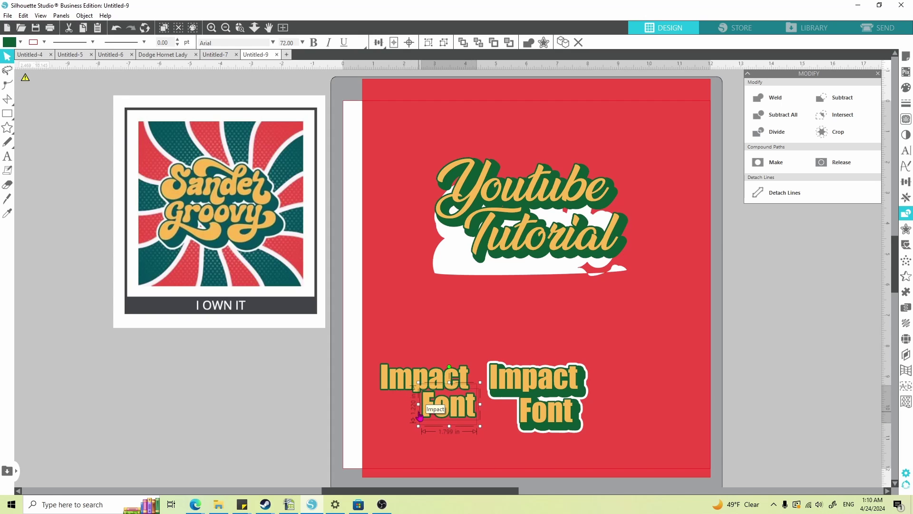
pyautogui.press('Left')
pyautogui.press('Down')
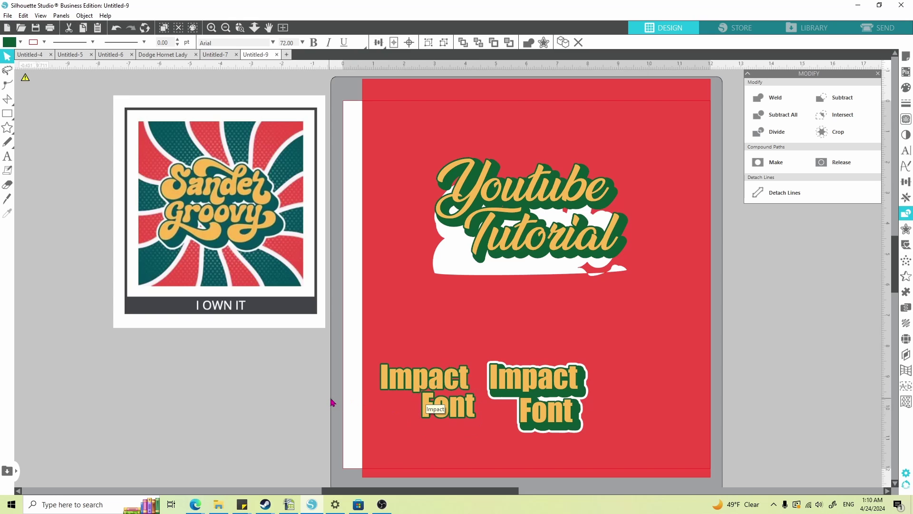
# Apply a 0.15 in offset with rounded corners around the copied "Impact Font" lettering and fill it with the dark green
pyautogui.moveTo(347, 364); pyautogui.dragTo(473, 361)
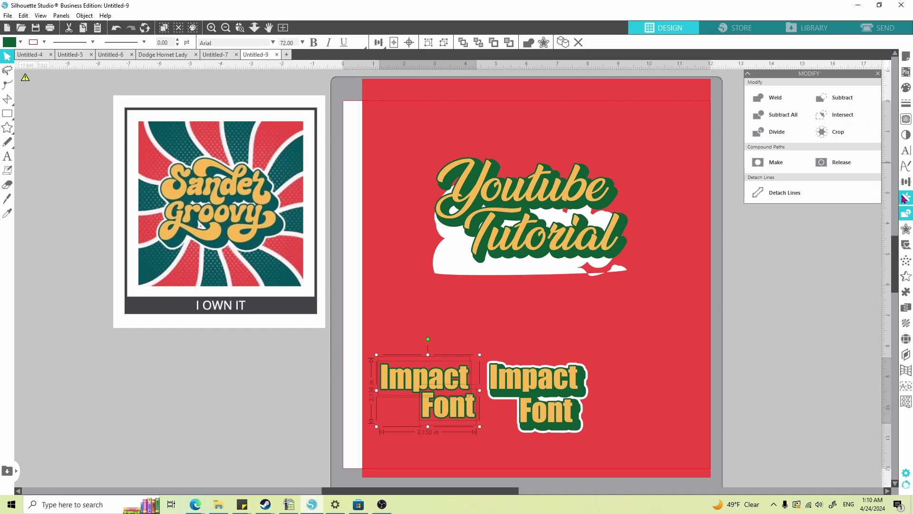
pyautogui.click(906, 229)
pyautogui.click(797, 104)
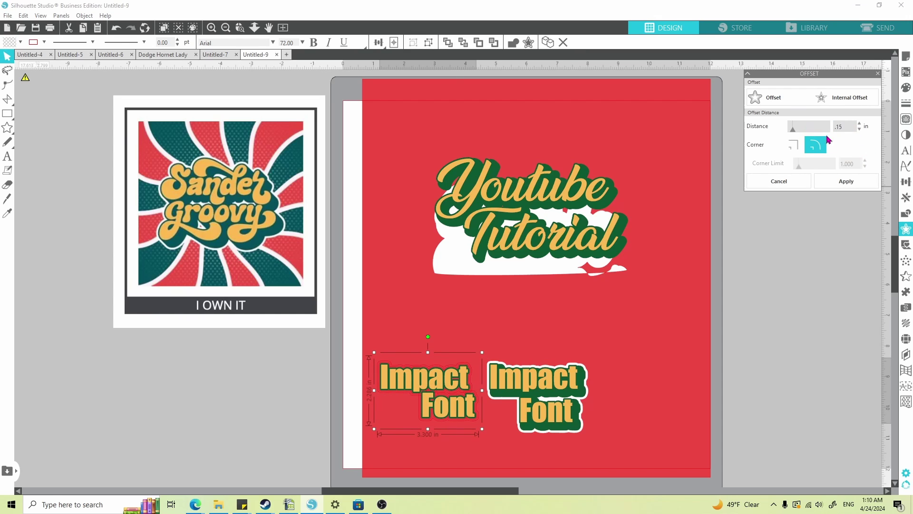
pyautogui.write('.15')
pyautogui.click(846, 181)
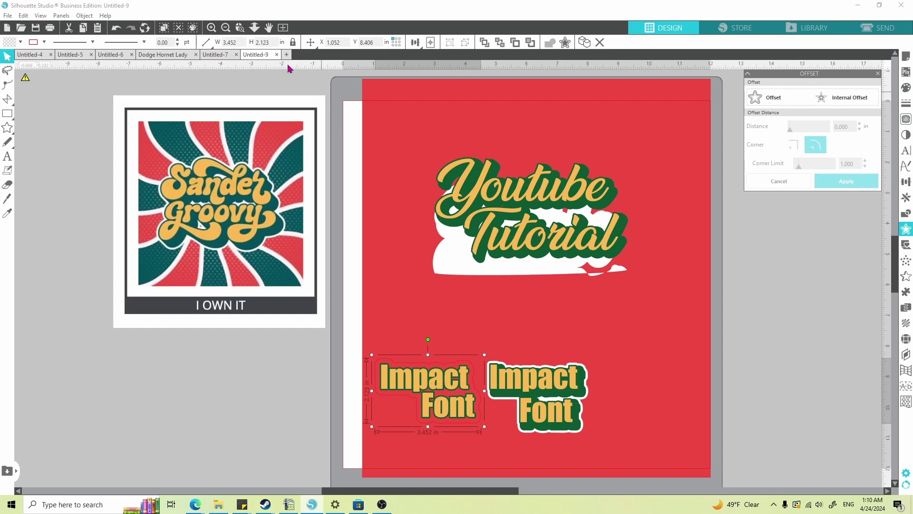
pyautogui.click(20, 42)
pyautogui.click(22, 57)
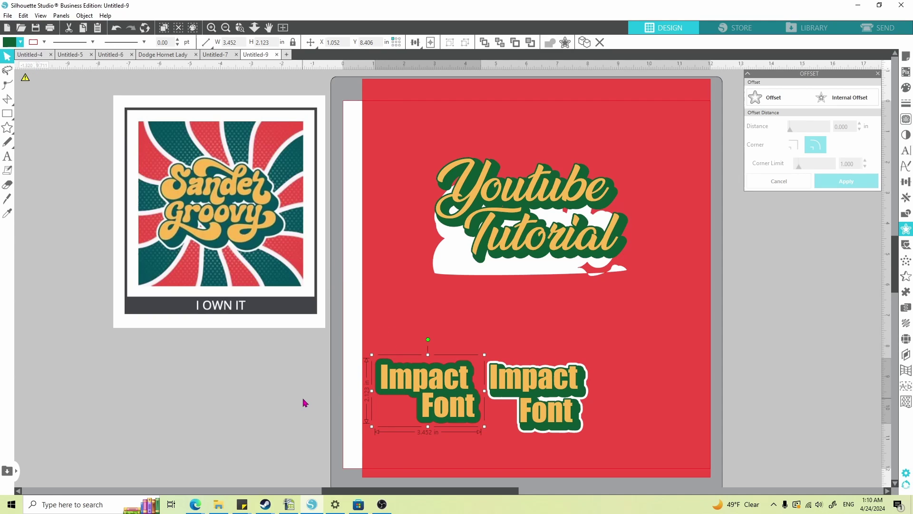
# Shift the green offset behind the copied lettering slightly right and down as a shadow, and deselect it
pyautogui.press('Right')
pyautogui.press('Down')
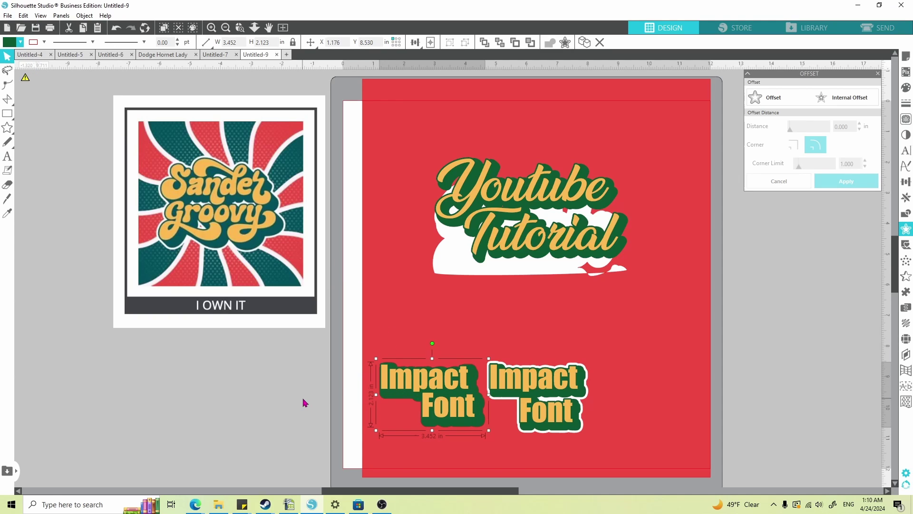
pyautogui.press('Right')
pyautogui.press('Down')
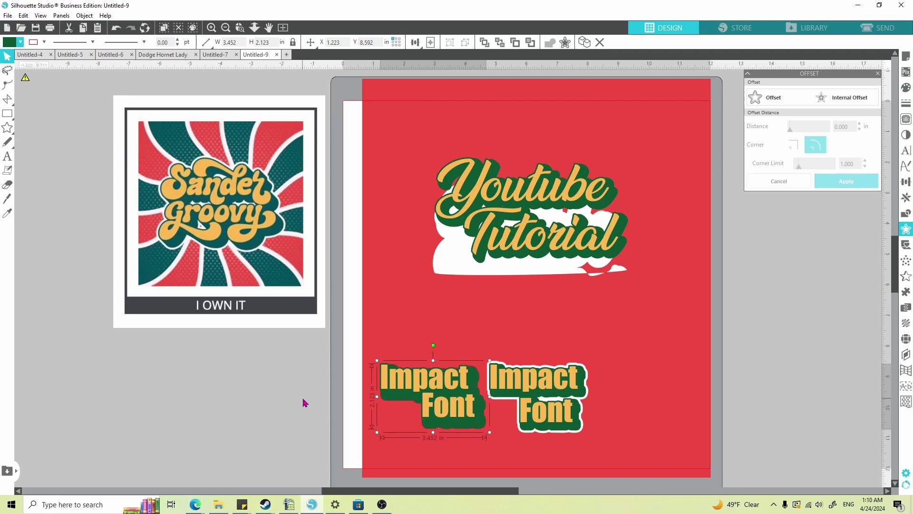
pyautogui.click(299, 378)
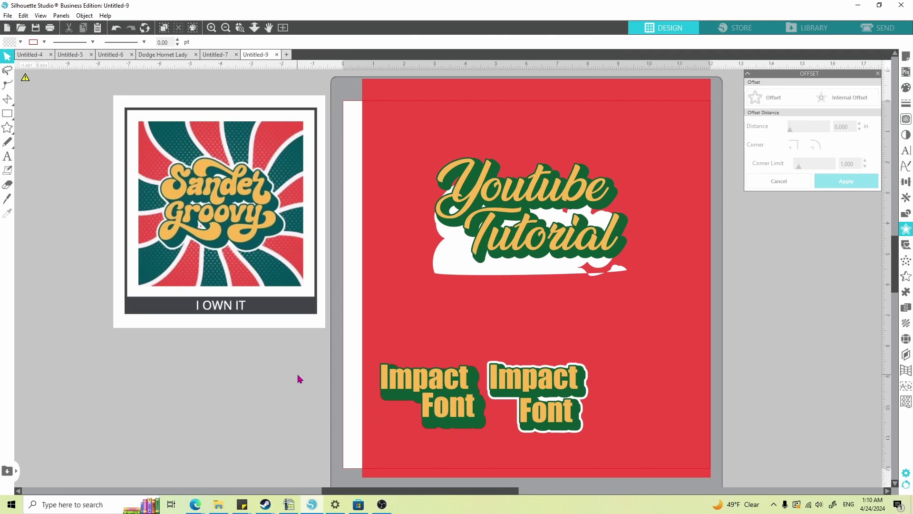
# Apply a 0.075 in outward offset with rounded corners around the copied lettering together with its shadow
pyautogui.click(365, 372)
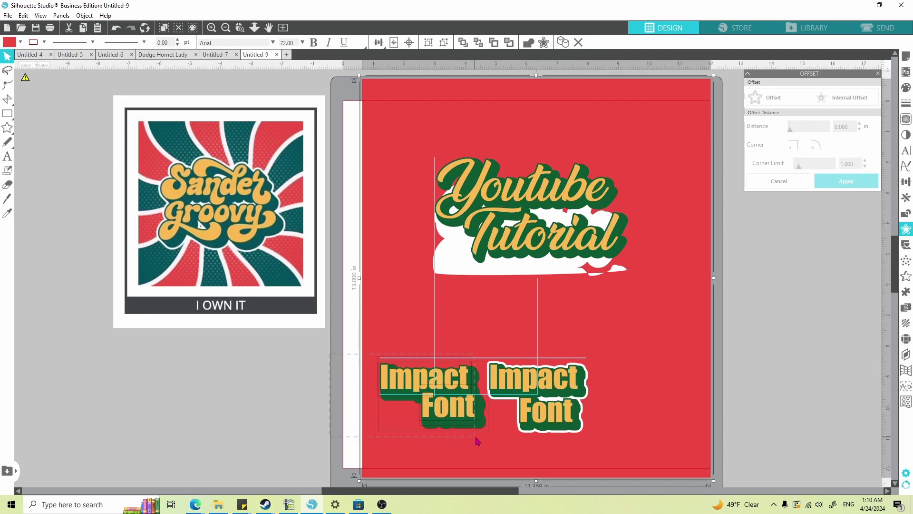
pyautogui.click(418, 376)
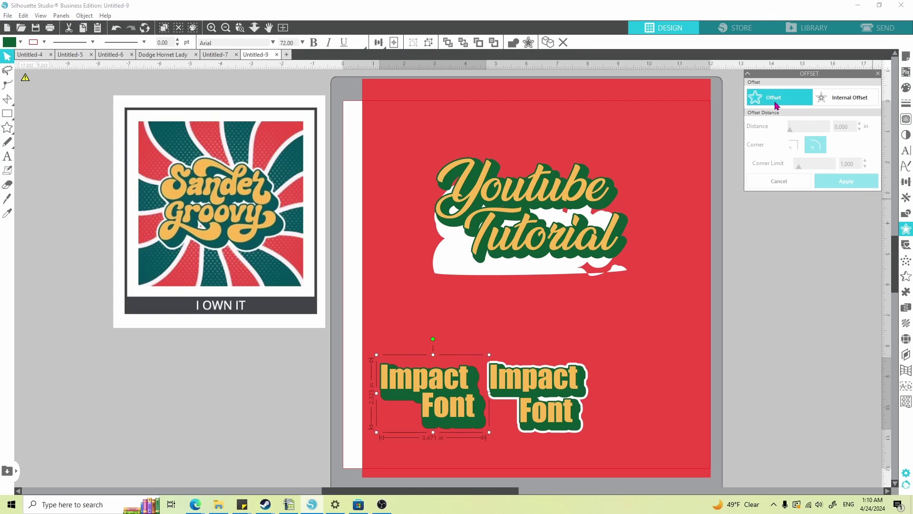
pyautogui.click(758, 97)
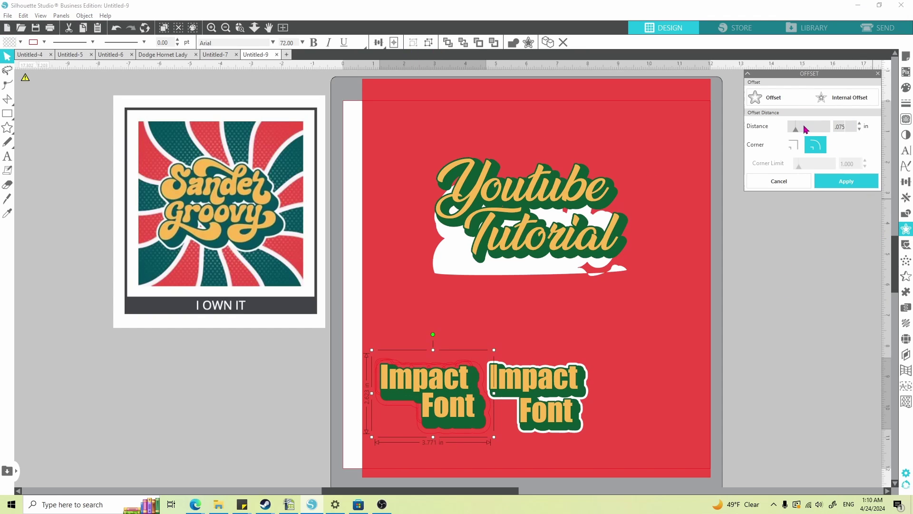
pyautogui.click(844, 185)
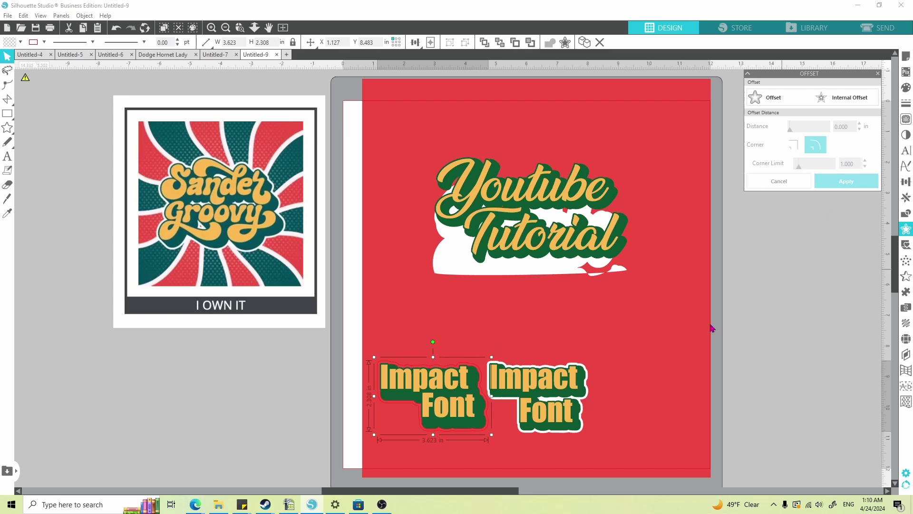
# Subtract the copy's outer offset from the red background to cut out its white border, and deselect everything
pyautogui.moveTo(323, 357); pyautogui.dragTo(381, 379)
pyautogui.click(906, 213)
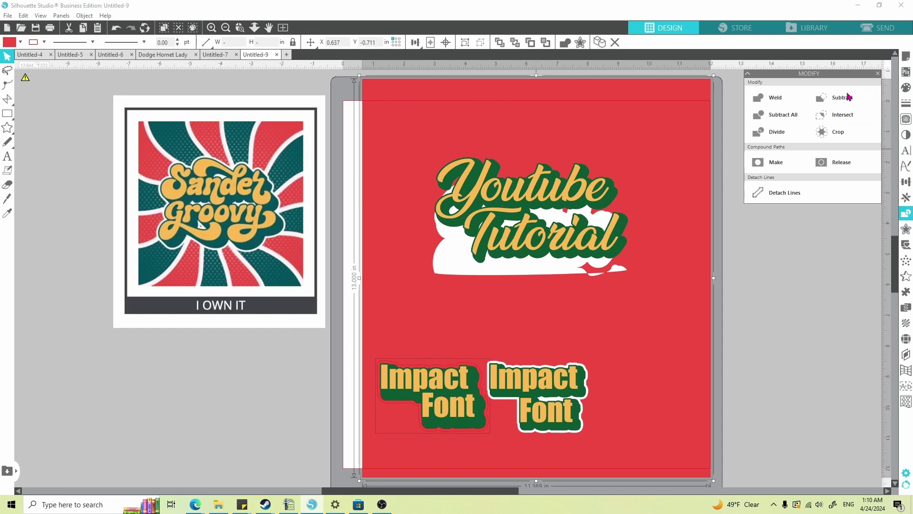
pyautogui.click(849, 97)
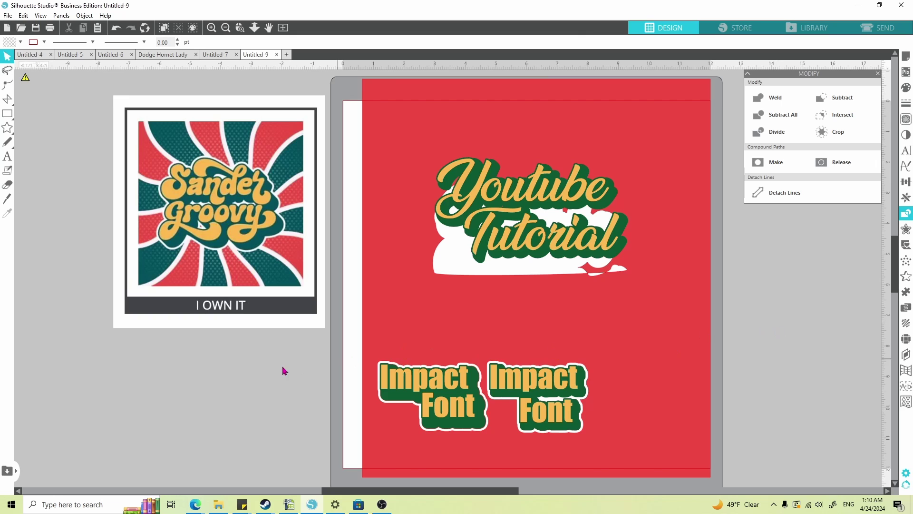
pyautogui.click(369, 363)
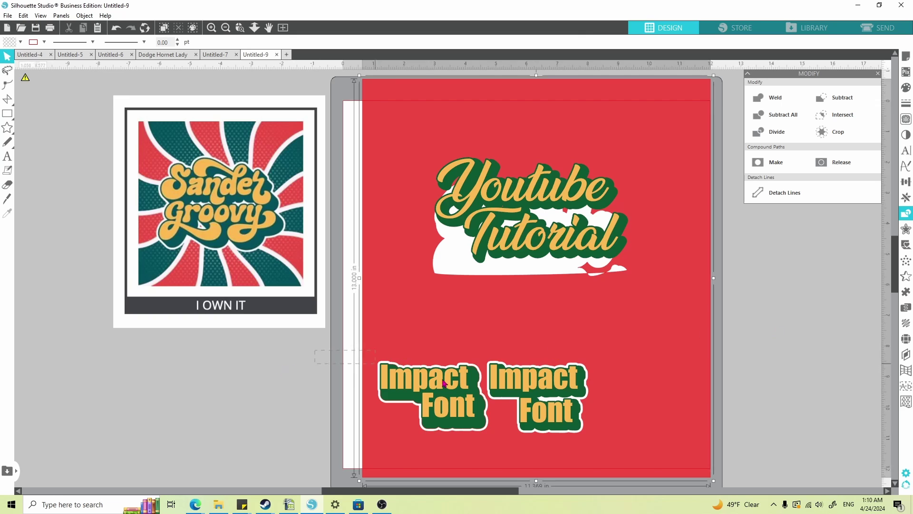
pyautogui.click(33, 46)
pyautogui.click(257, 376)
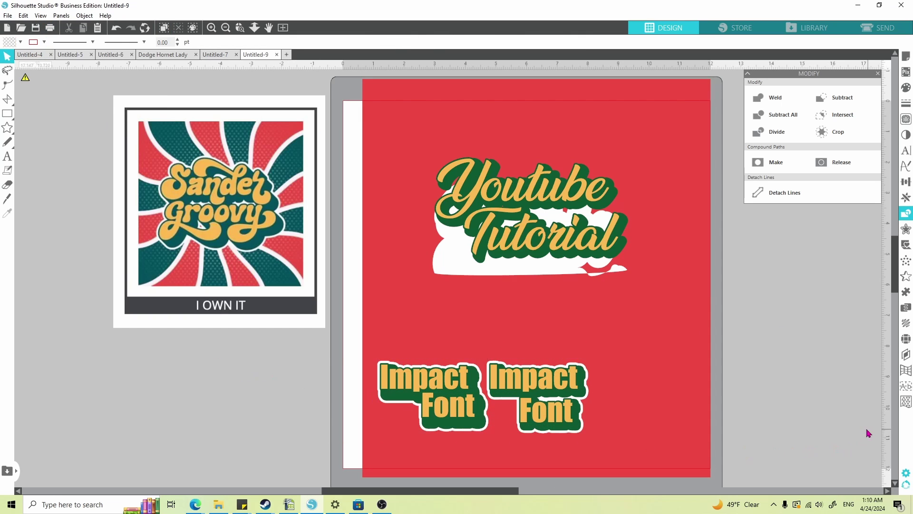